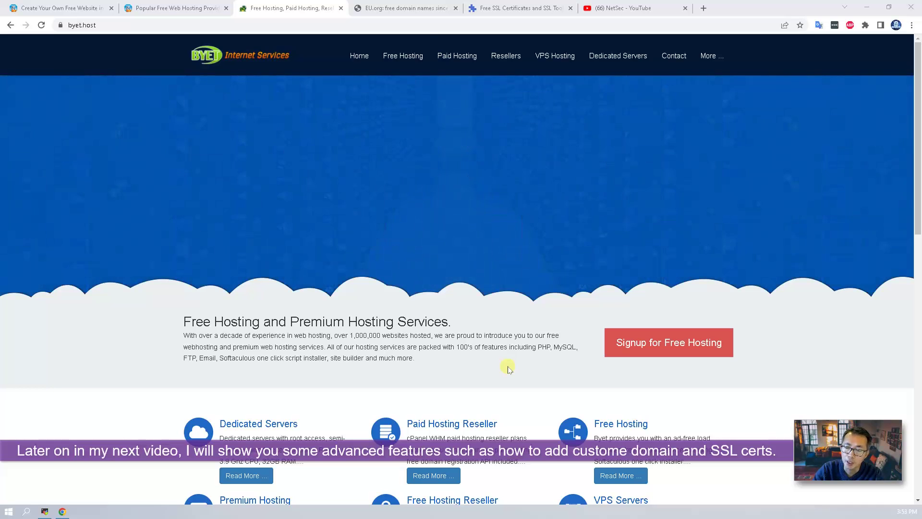
- Preview the EU.org and ZeroSSL sites, then switch to NetSec's WordPress videos on YouTube
{"action": "left_click", "coordinate": [377, 4]}
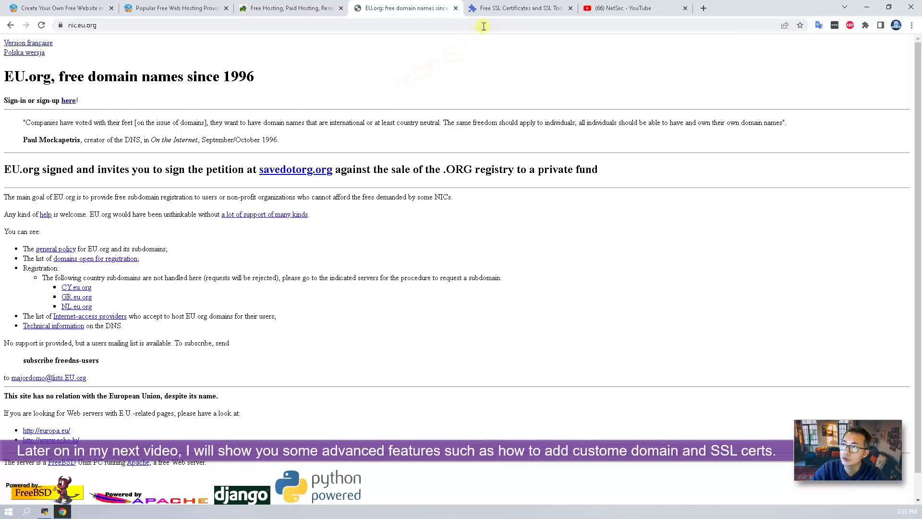
{"action": "left_click", "coordinate": [500, 8]}
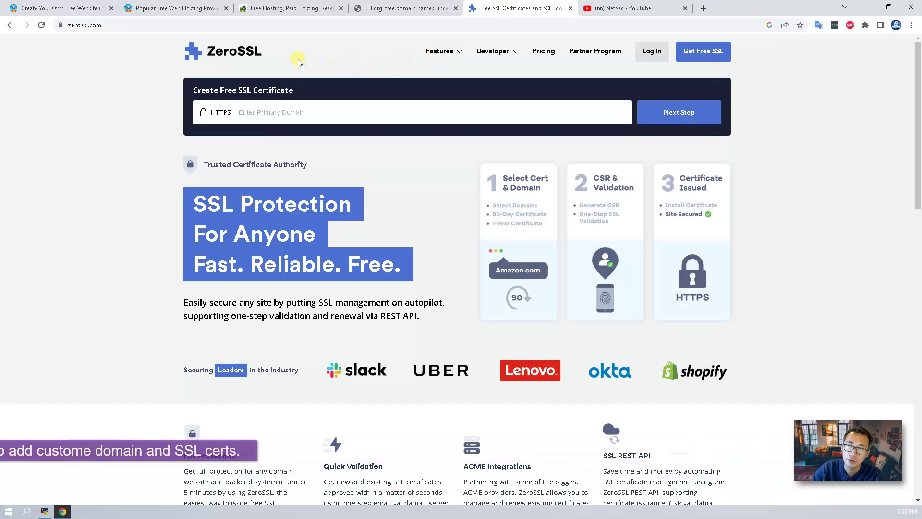
{"action": "left_click", "coordinate": [302, 9]}
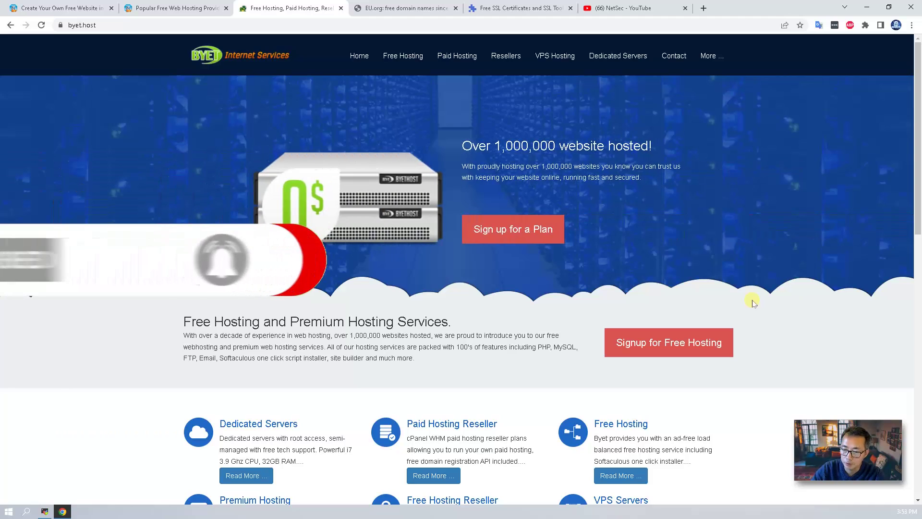
{"action": "left_click", "coordinate": [656, 5]}
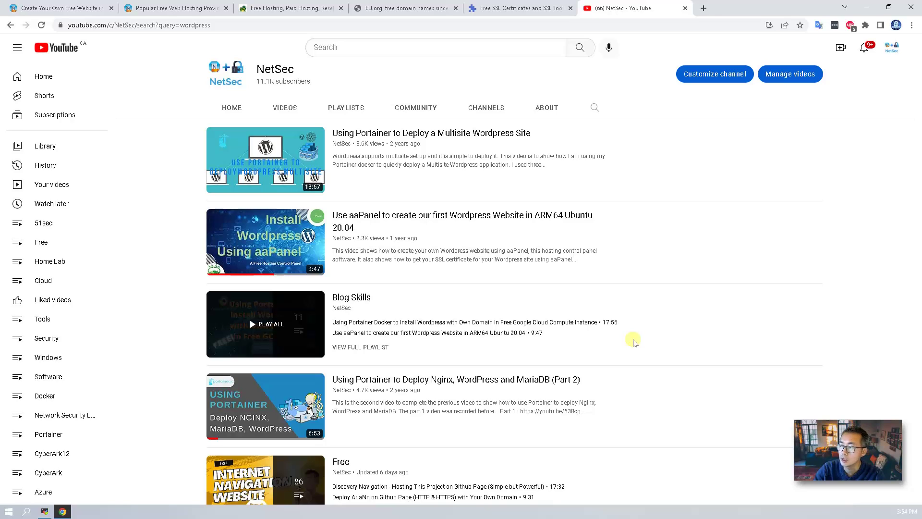
- Return to the Byet.host home page tab
{"action": "left_click", "coordinate": [276, 9]}
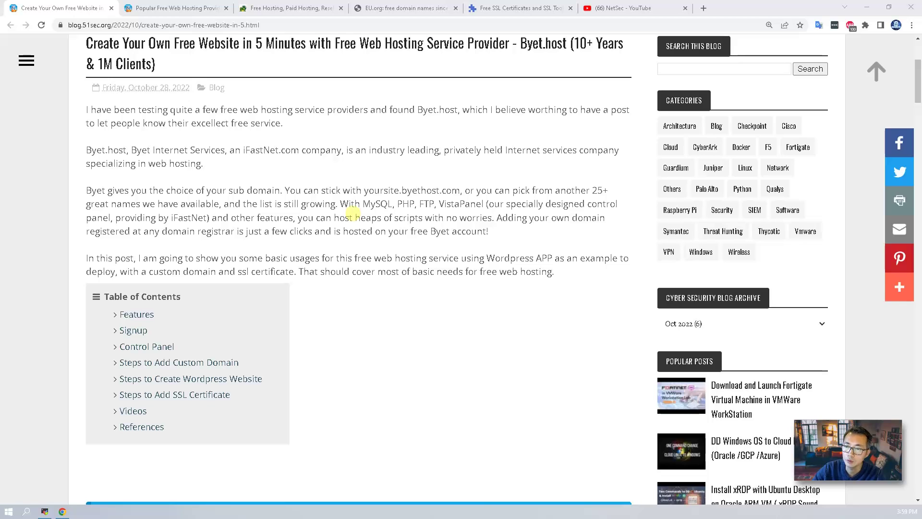
- Open the 51sec 'Popular Free Web Hosting Providers' post and scroll through the x10hosting comparison
{"action": "left_click", "coordinate": [191, 10]}
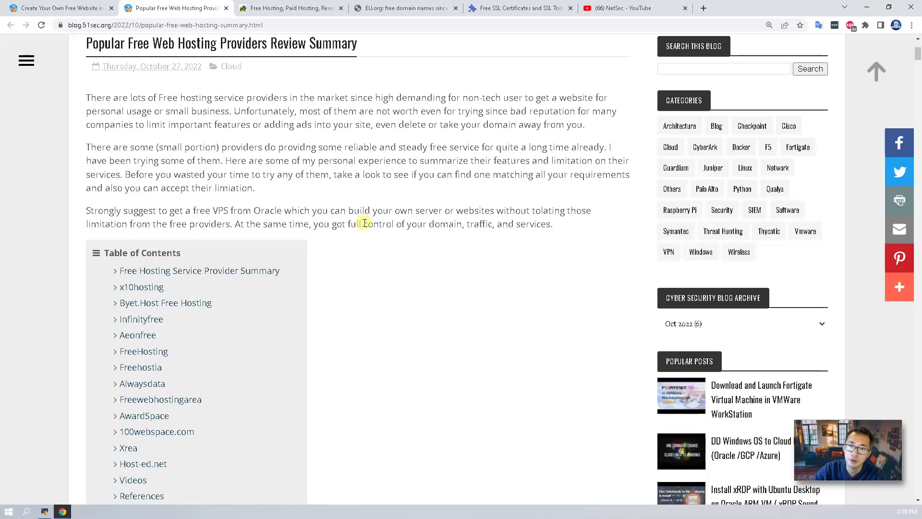
{"action": "scroll", "coordinate": [365, 224], "scroll_direction": "down", "scroll_amount": 1}
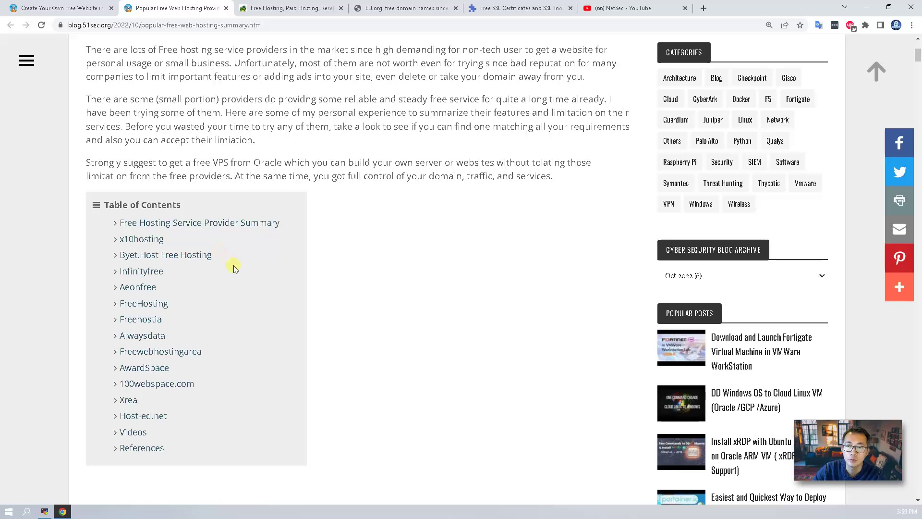
{"action": "scroll", "coordinate": [237, 265], "scroll_direction": "down", "scroll_amount": 3}
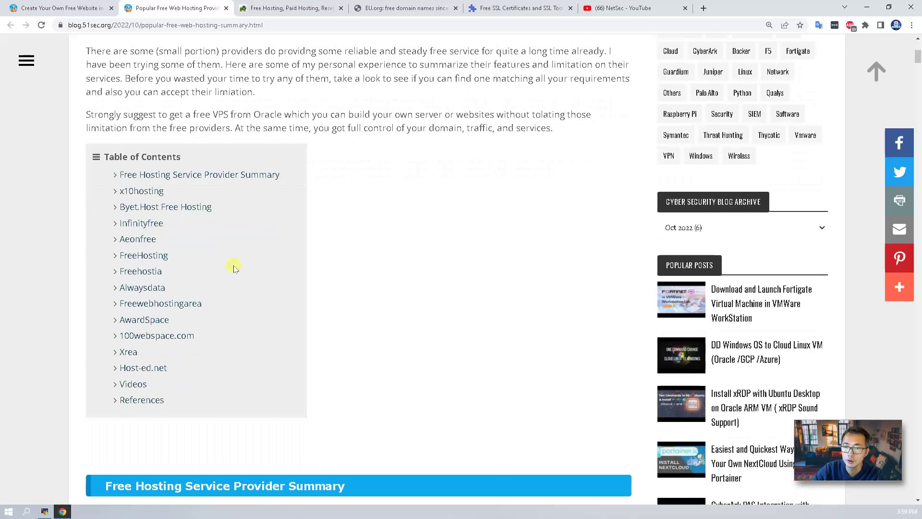
{"action": "scroll", "coordinate": [251, 262], "scroll_direction": "down", "scroll_amount": 15}
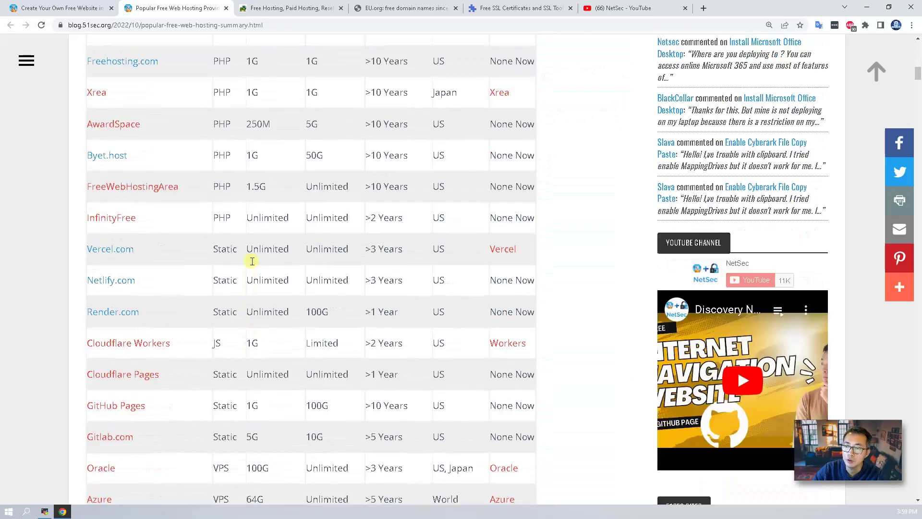
{"action": "scroll", "coordinate": [252, 261], "scroll_direction": "down", "scroll_amount": 10}
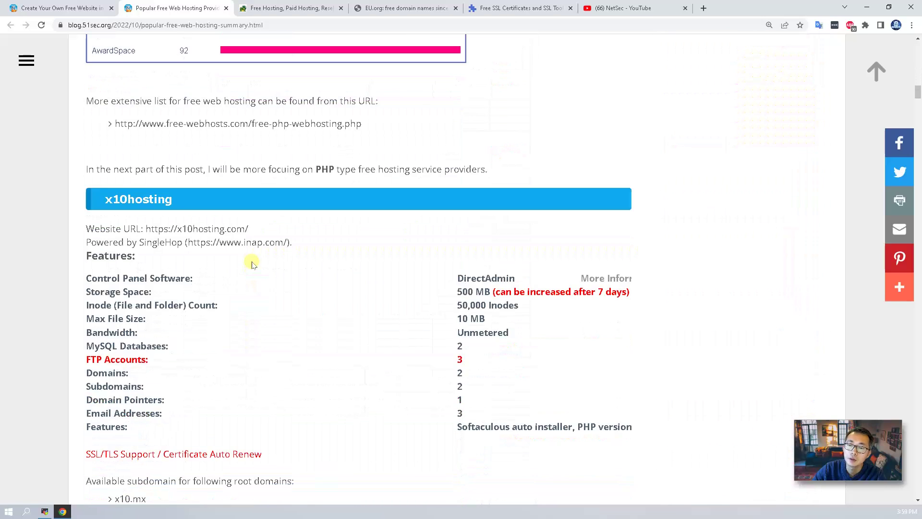
{"action": "scroll", "coordinate": [252, 264], "scroll_direction": "down", "scroll_amount": 14}
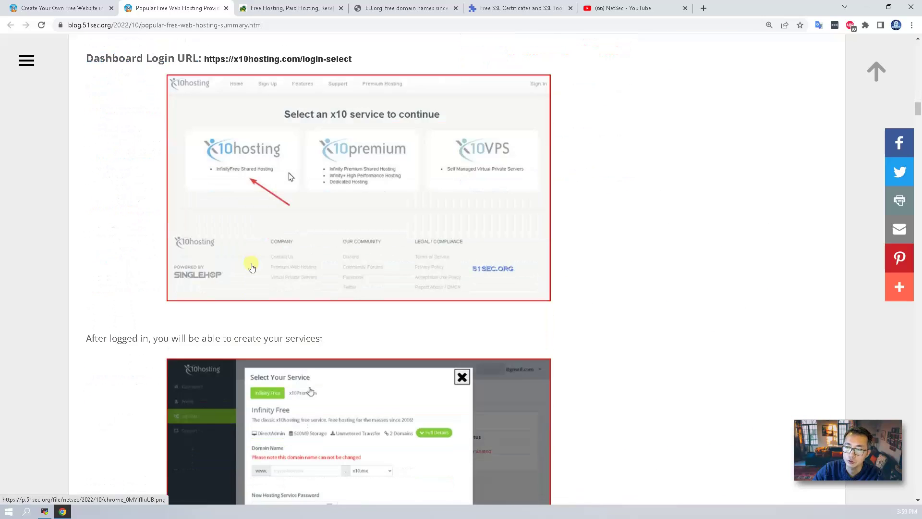
{"action": "scroll", "coordinate": [252, 267], "scroll_direction": "down", "scroll_amount": 10}
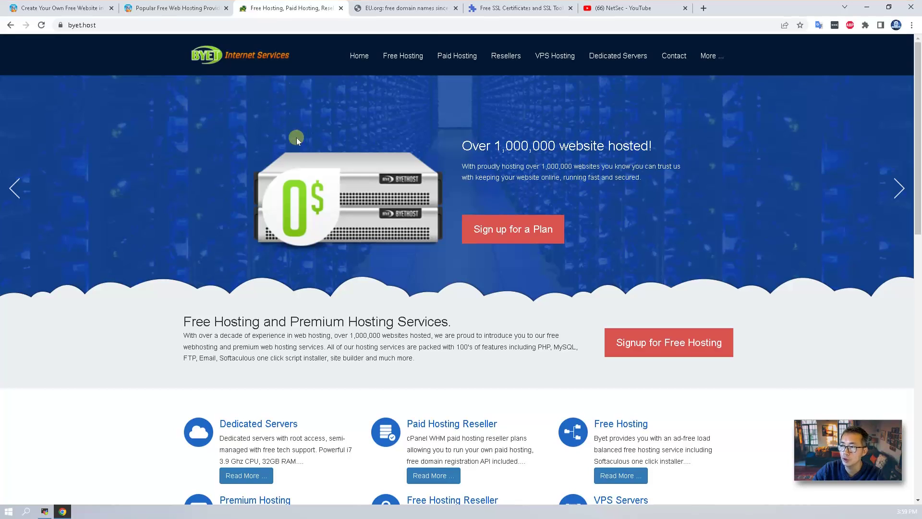
- Open the Free Hosting Plans page and highlight the 1000 MB disk space and FTP/File Manager features
{"action": "mouse_move", "coordinate": [403, 55]}
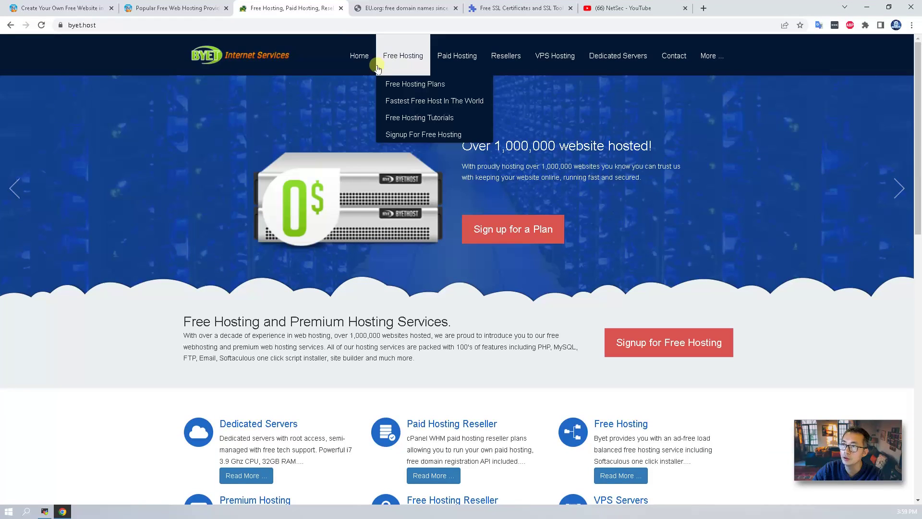
{"action": "left_click", "coordinate": [397, 86]}
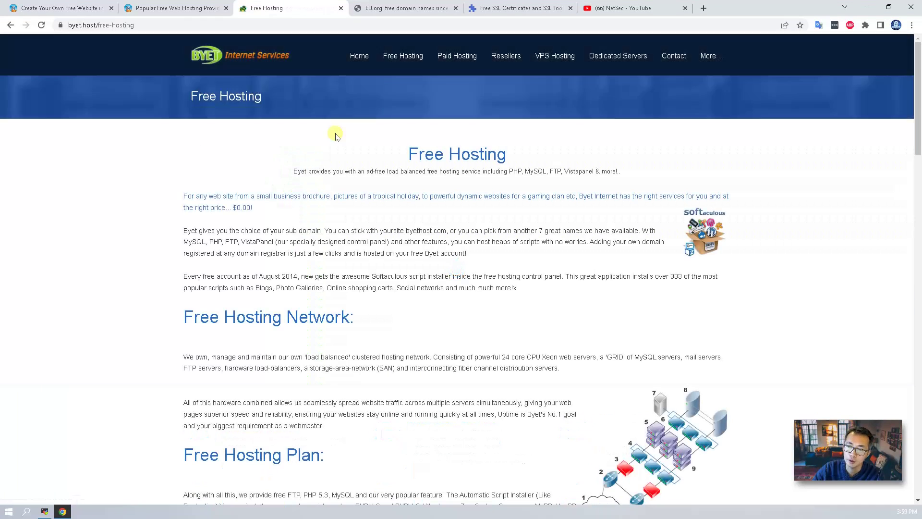
{"action": "scroll", "coordinate": [331, 254], "scroll_direction": "down", "scroll_amount": 3}
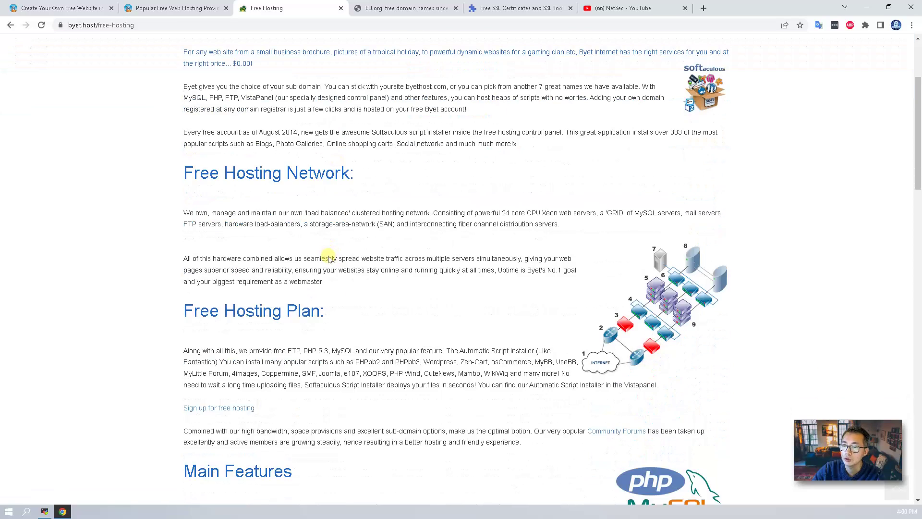
{"action": "scroll", "coordinate": [326, 255], "scroll_direction": "down", "scroll_amount": 5}
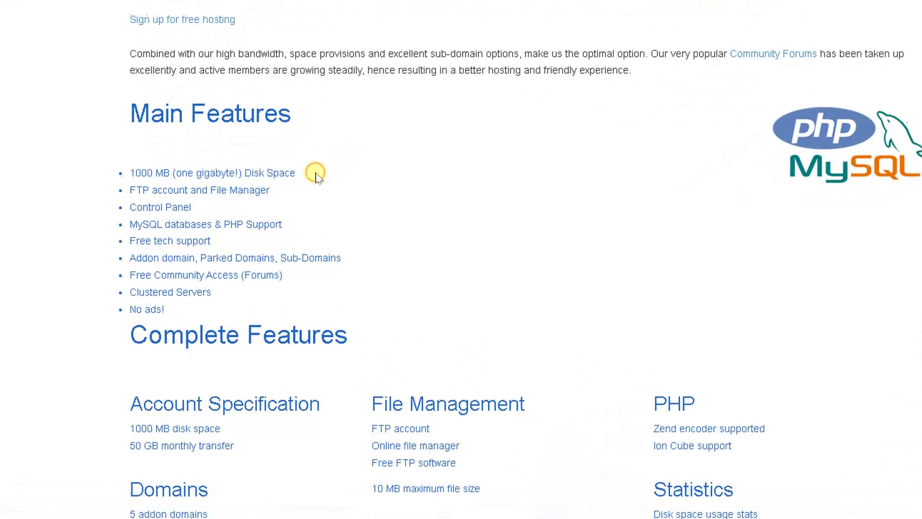
{"action": "left_click_drag", "start_coordinate": [315, 175], "coordinate": [129, 169]}
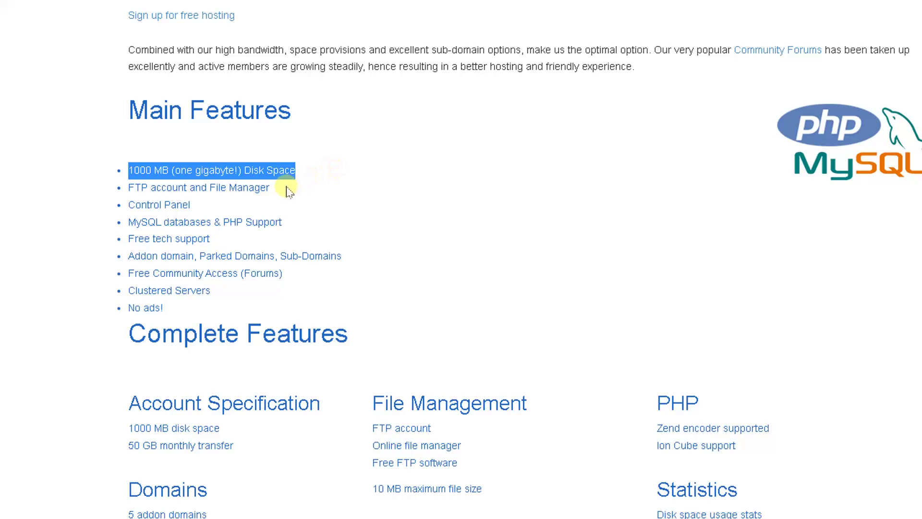
{"action": "left_click_drag", "start_coordinate": [287, 189], "coordinate": [135, 187]}
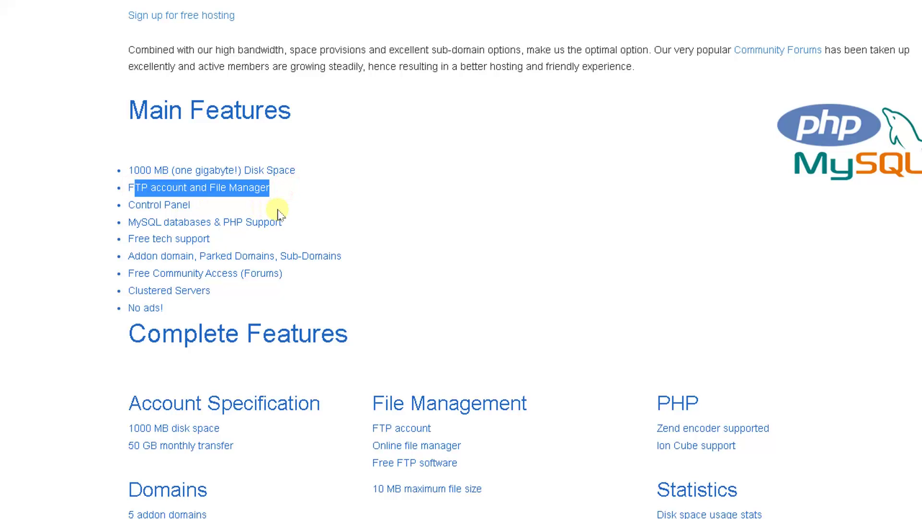
- Highlight the addon domains, CNAME manager, 5 MySQL databases and FTP account features
{"action": "scroll", "coordinate": [284, 202], "scroll_direction": "down", "scroll_amount": 3}
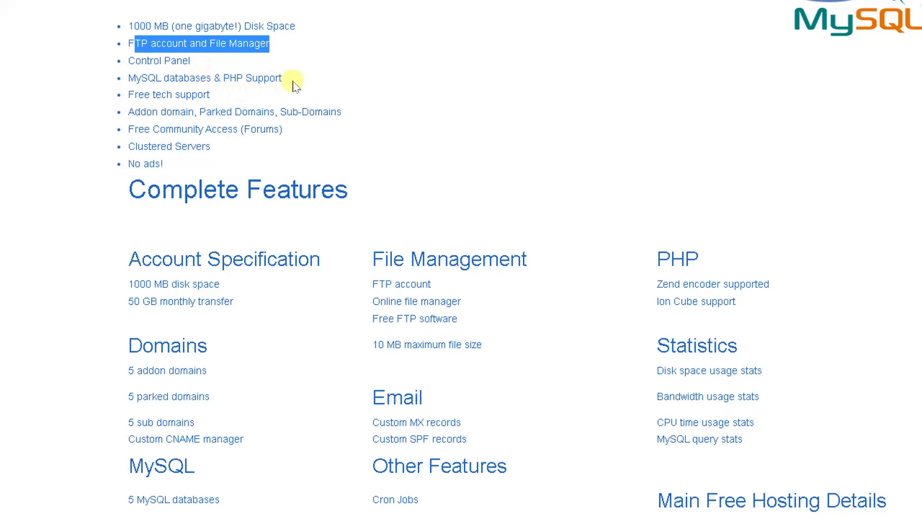
{"action": "scroll", "coordinate": [294, 85], "scroll_direction": "down", "scroll_amount": 1}
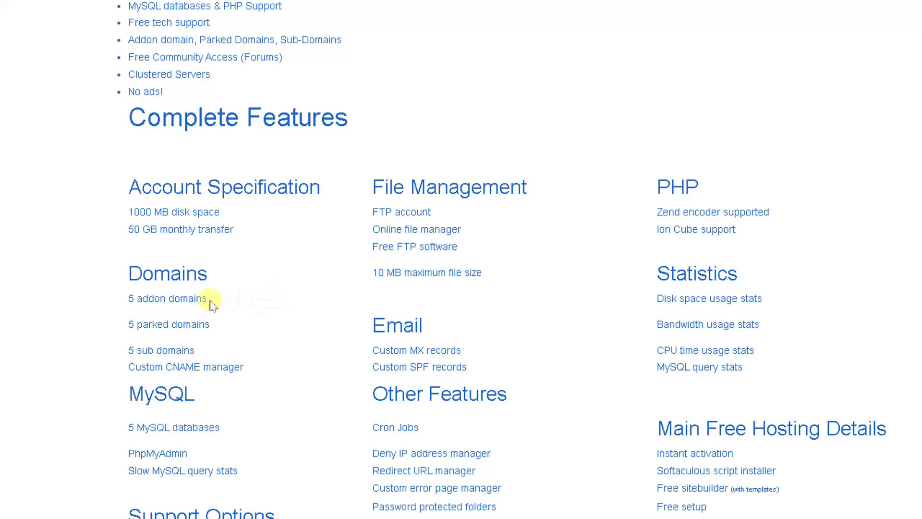
{"action": "left_click_drag", "start_coordinate": [210, 299], "coordinate": [127, 297]}
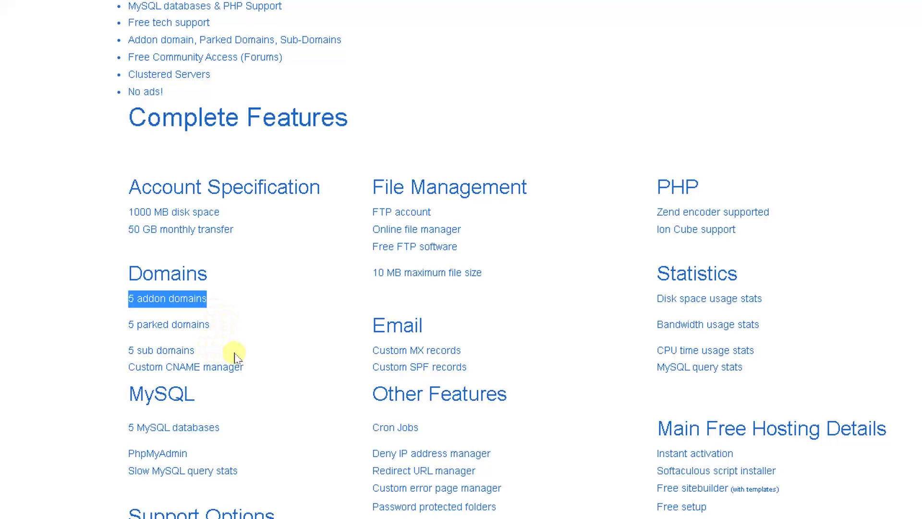
{"action": "scroll", "coordinate": [236, 352], "scroll_direction": "down", "scroll_amount": 1}
{"action": "left_click", "coordinate": [256, 299]}
{"action": "left_click_drag", "start_coordinate": [256, 299], "coordinate": [166, 295]}
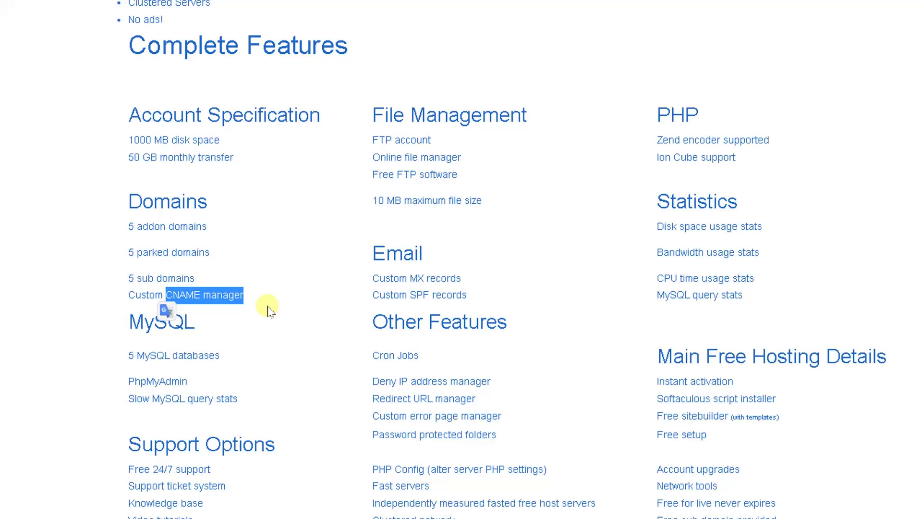
{"action": "left_click_drag", "start_coordinate": [233, 355], "coordinate": [131, 353]}
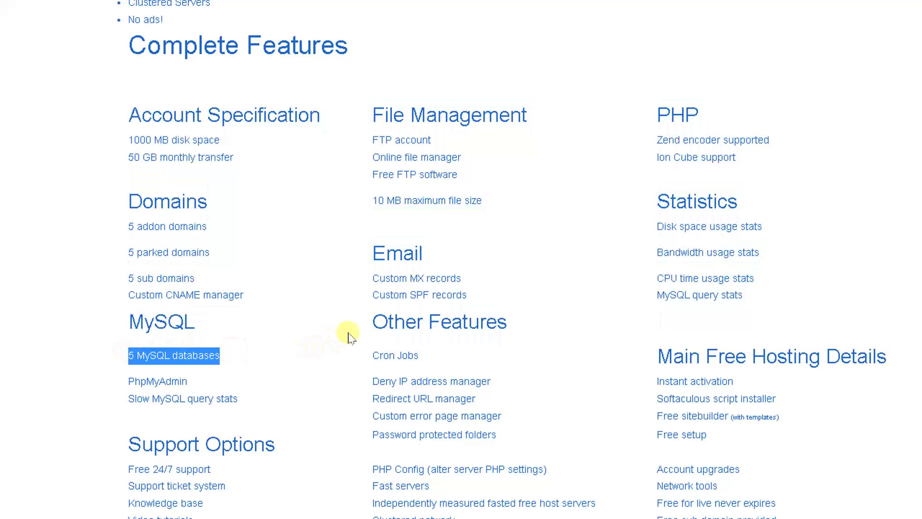
{"action": "left_click_drag", "start_coordinate": [433, 140], "coordinate": [369, 141]}
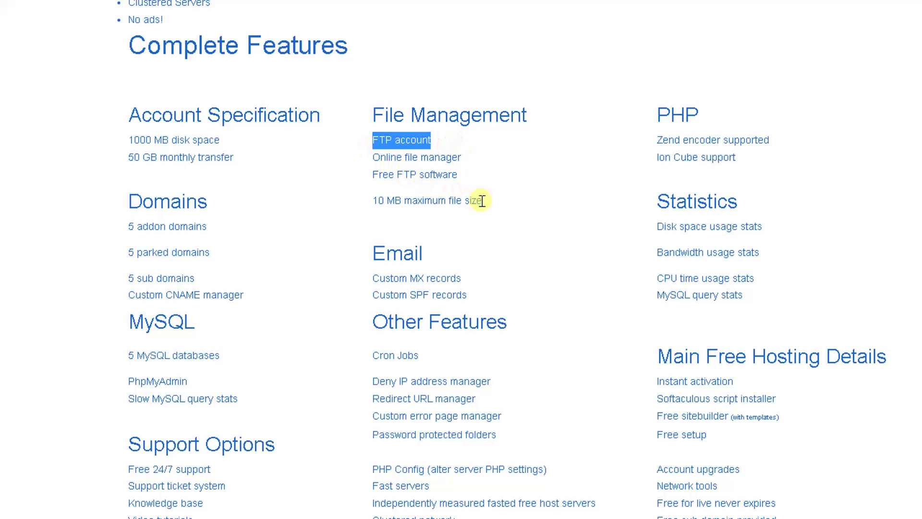
{"action": "scroll", "coordinate": [481, 201], "scroll_direction": "down", "scroll_amount": 2}
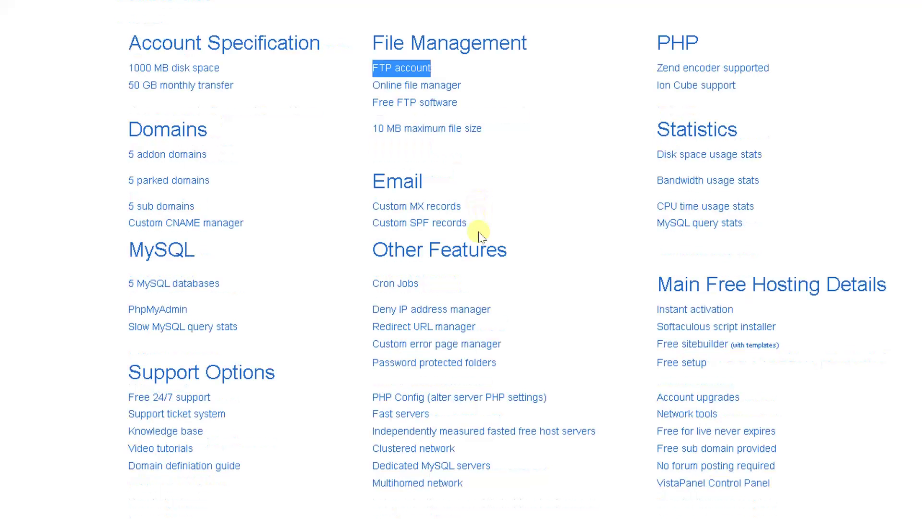
{"action": "left_click_drag", "start_coordinate": [478, 232], "coordinate": [365, 186]}
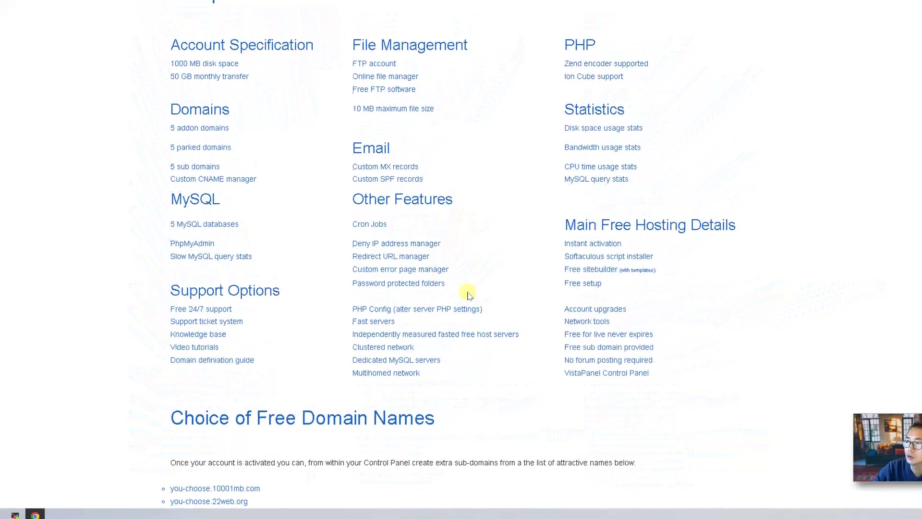
- Highlight the full list of free subdomain names on the Free Hosting page
{"action": "scroll", "coordinate": [422, 358], "scroll_direction": "down", "scroll_amount": 5}
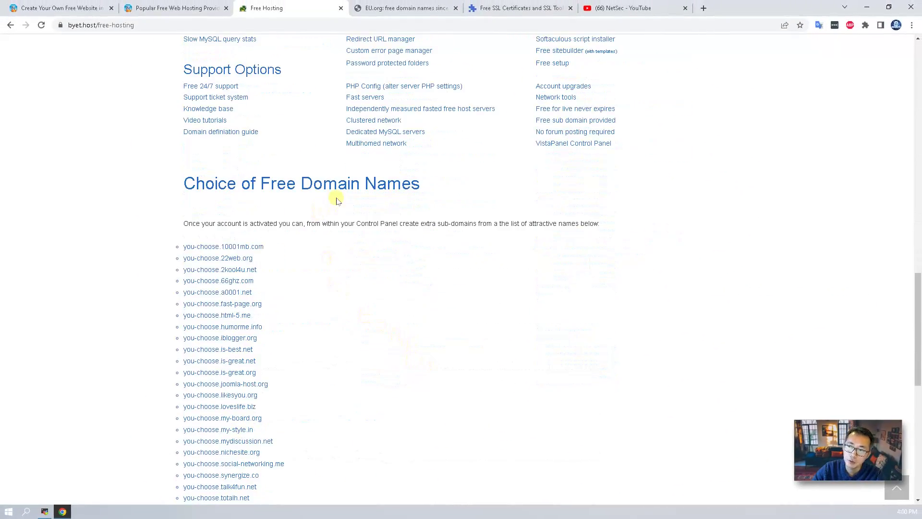
{"action": "scroll", "coordinate": [317, 218], "scroll_direction": "down", "scroll_amount": 2}
{"action": "left_click_drag", "start_coordinate": [318, 413], "coordinate": [180, 151]}
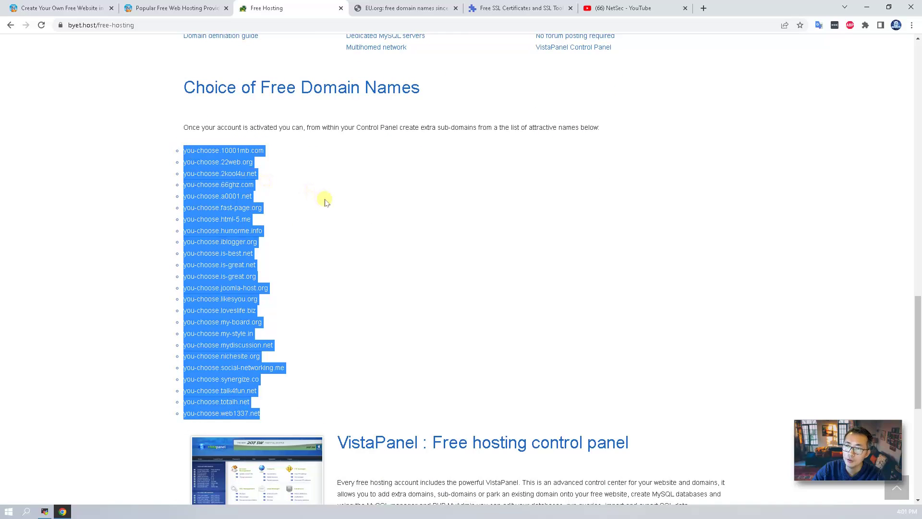
{"action": "left_click", "coordinate": [305, 235]}
- Highlight the footer copyright line, then scroll back to the top of the page
{"action": "scroll", "coordinate": [307, 239], "scroll_direction": "down", "scroll_amount": 1}
{"action": "scroll", "coordinate": [336, 247], "scroll_direction": "down", "scroll_amount": 7}
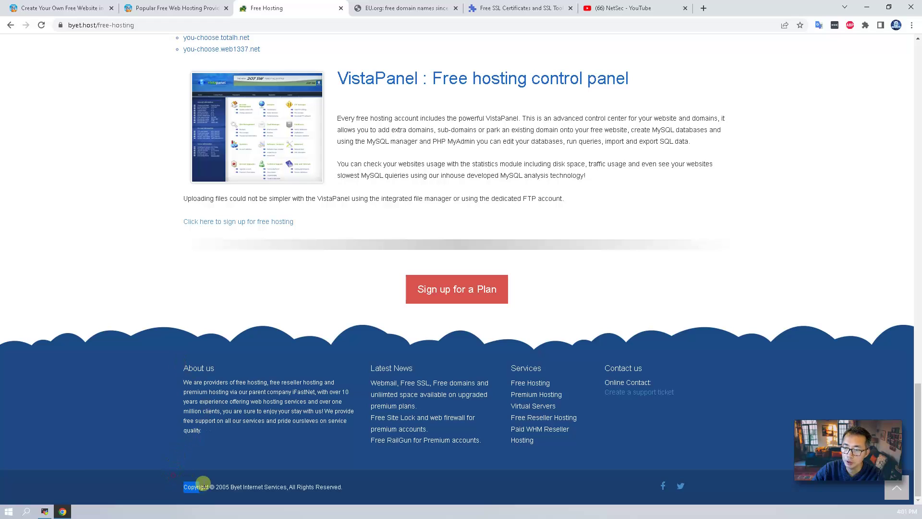
{"action": "left_click_drag", "start_coordinate": [202, 482], "coordinate": [357, 491]}
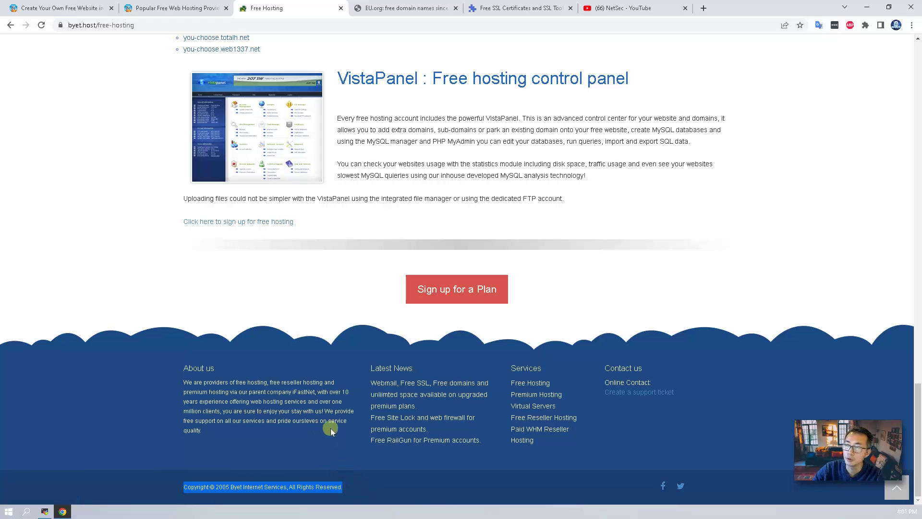
{"action": "scroll", "coordinate": [455, 240], "scroll_direction": "up", "scroll_amount": 5}
{"action": "scroll", "coordinate": [455, 240], "scroll_direction": "up", "scroll_amount": 5}
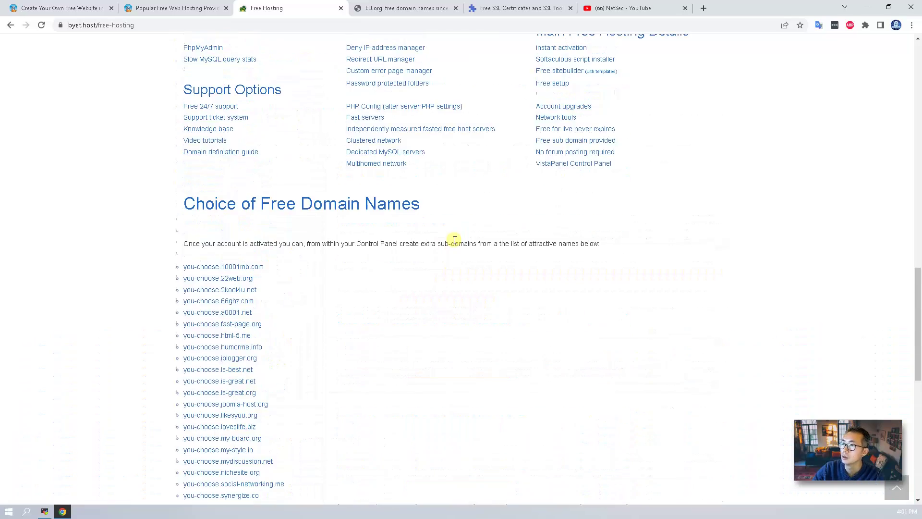
{"action": "scroll", "coordinate": [454, 239], "scroll_direction": "up", "scroll_amount": 15}
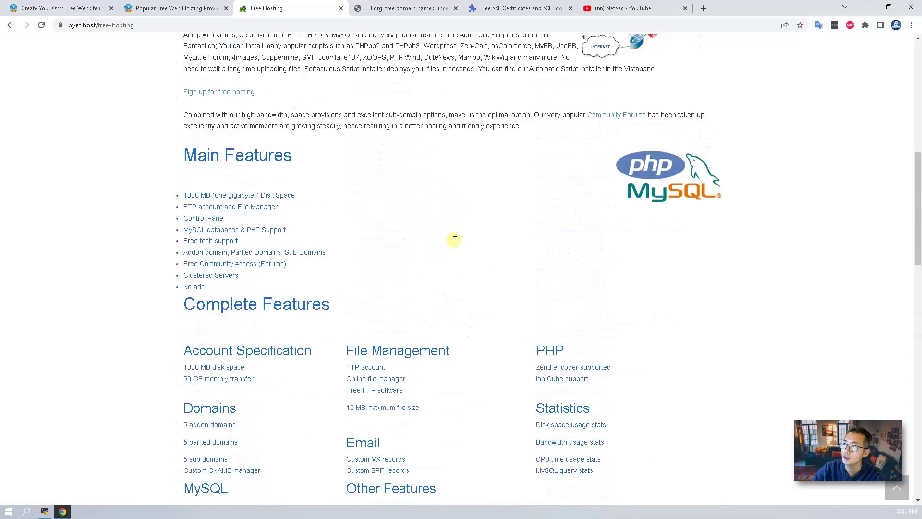
{"action": "scroll", "coordinate": [455, 239], "scroll_direction": "up", "scroll_amount": 5}
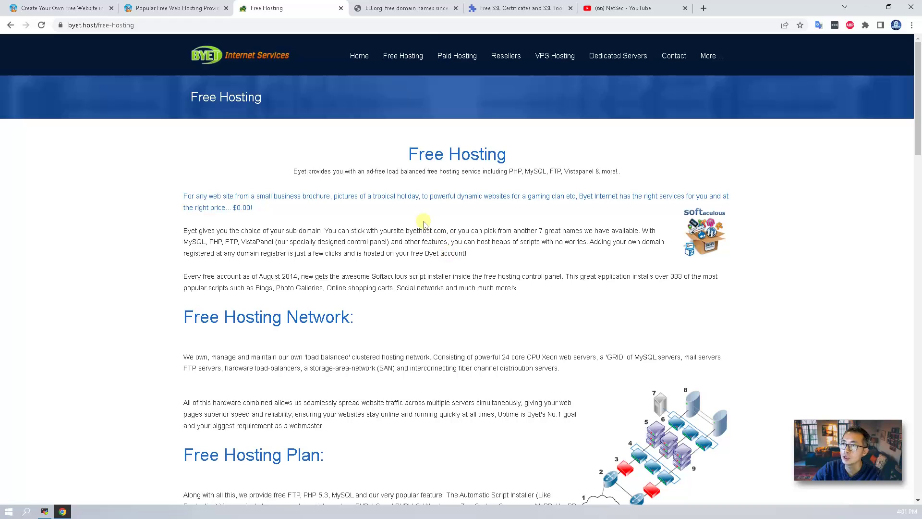
- Open the free hosting signup form and paste in the account password and e-mail address
{"action": "left_click", "coordinate": [364, 57]}
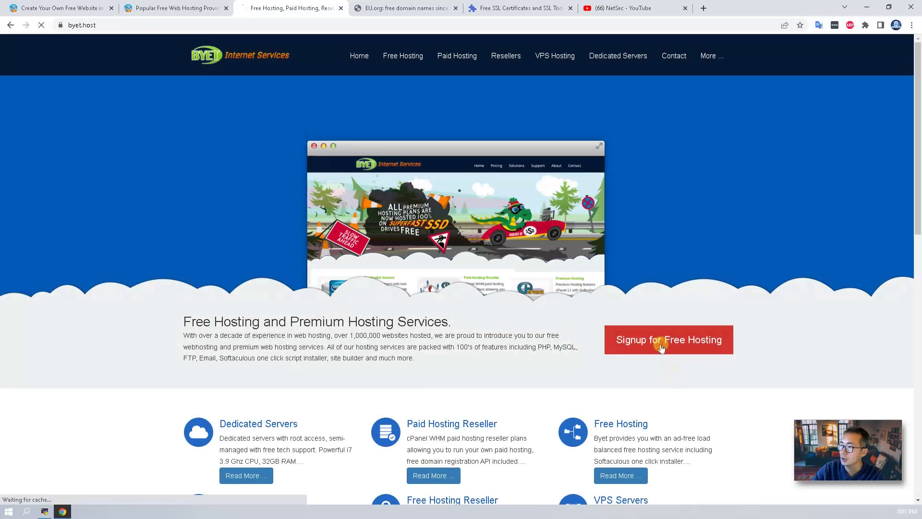
{"action": "left_click", "coordinate": [661, 347]}
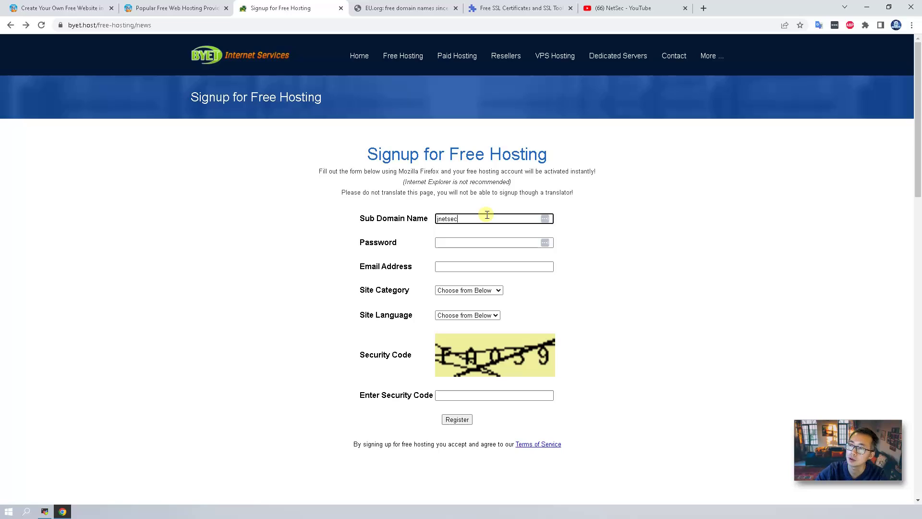
{"action": "left_click", "coordinate": [477, 241]}
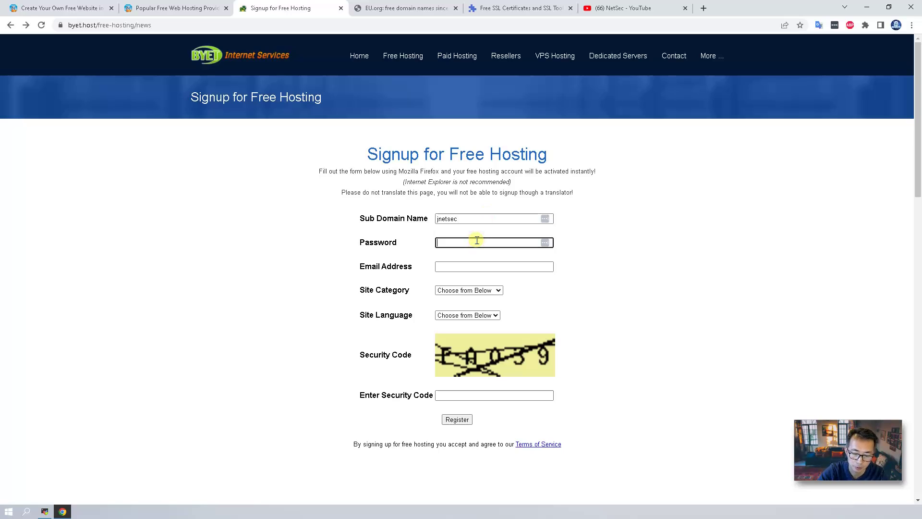
{"action": "key", "text": "ctrl+v"}
{"action": "key", "text": "Tab"}
{"action": "key", "text": "ctrl+v"}
- Choose the Personal category and English language, enter the security code, and register
{"action": "left_click", "coordinate": [493, 290]}
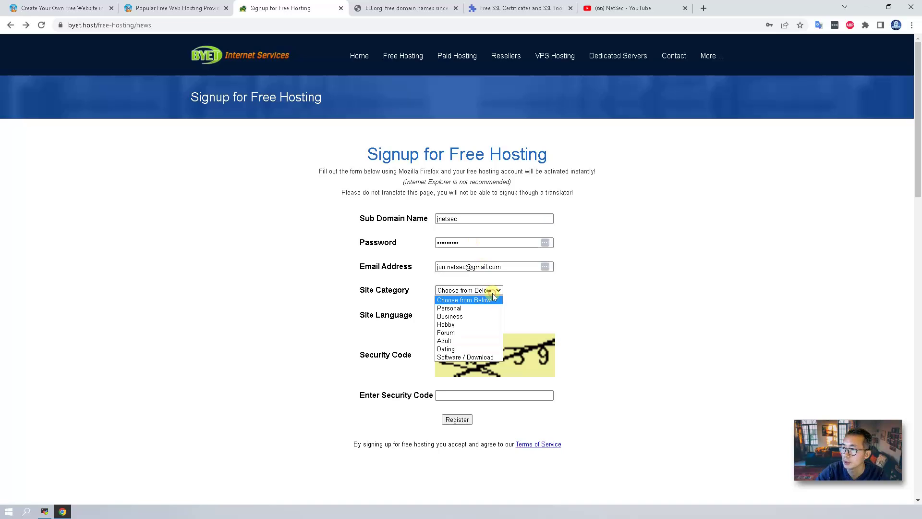
{"action": "left_click", "coordinate": [490, 308]}
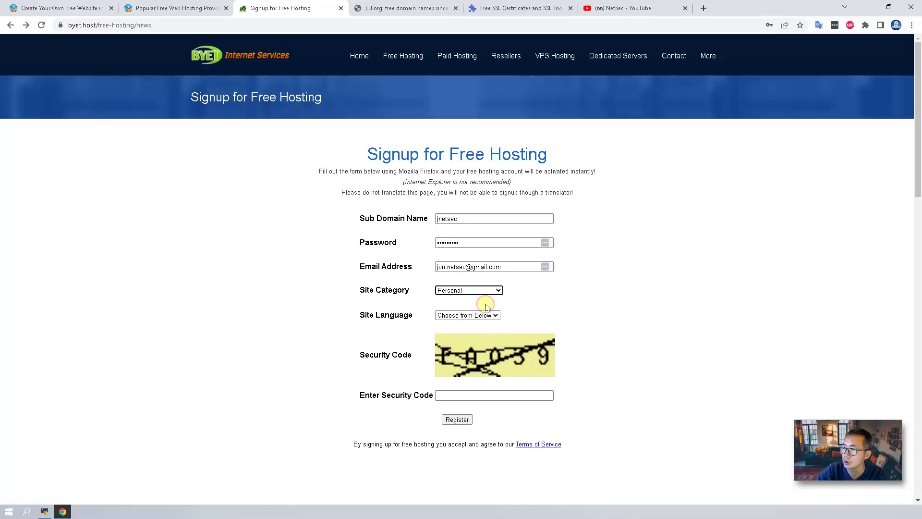
{"action": "left_click", "coordinate": [497, 315]}
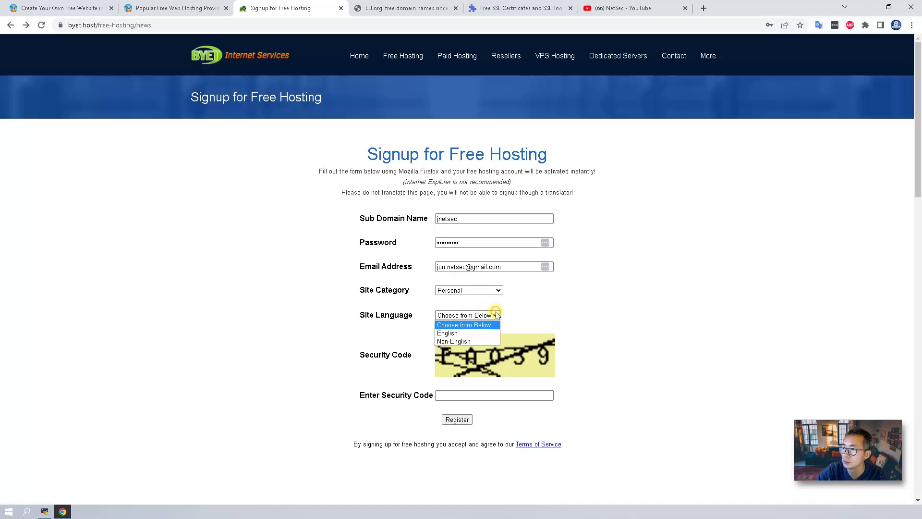
{"action": "left_click", "coordinate": [482, 333]}
{"action": "left_click", "coordinate": [466, 395]}
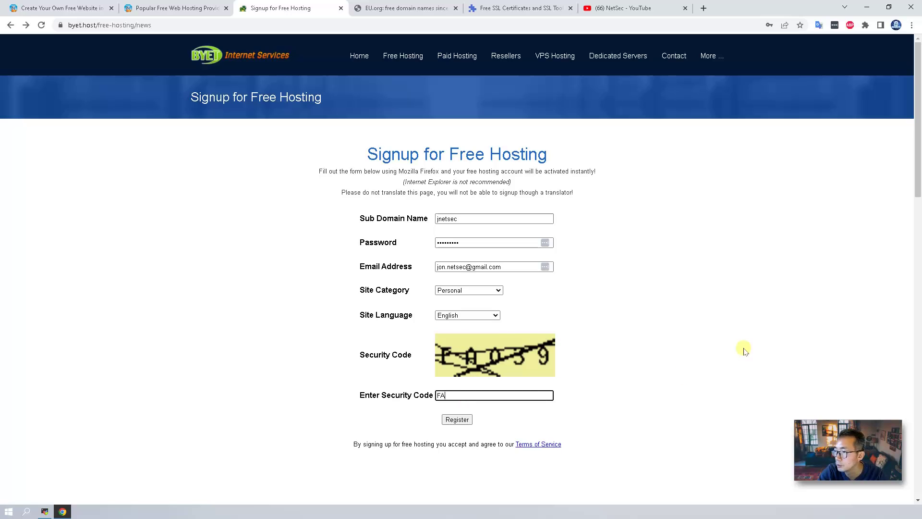
{"action": "left_click", "coordinate": [456, 419]}
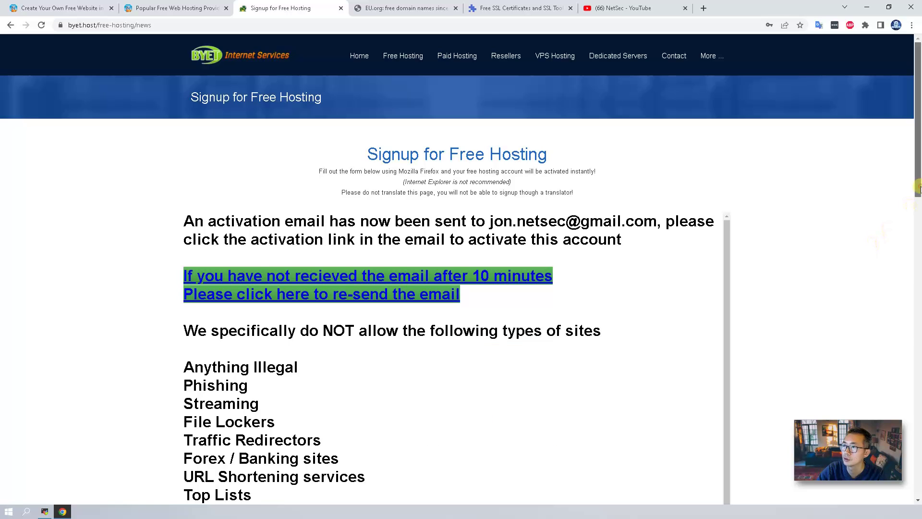
{"action": "left_click_drag", "start_coordinate": [917, 197], "coordinate": [918, 143]}
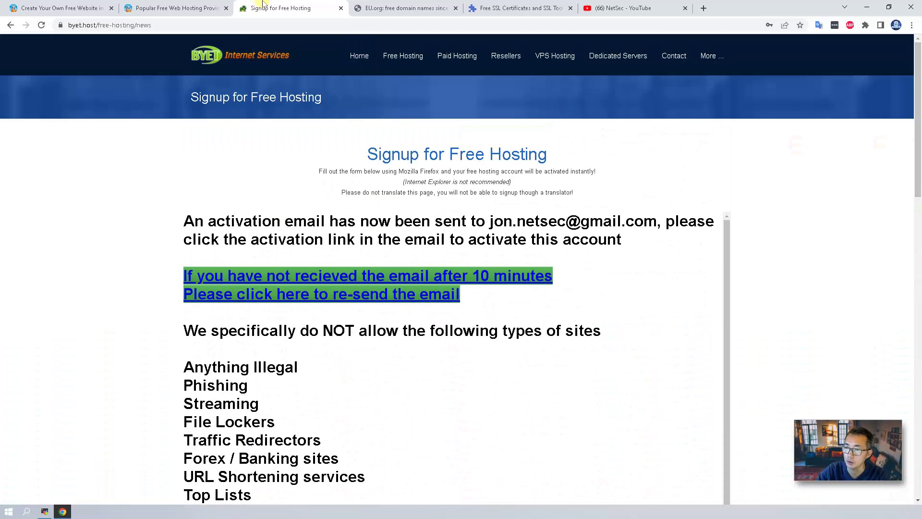
- Reopen the Gmail activation e-mail and follow its account activation link
{"action": "key", "text": "ctrl+shift+t"}
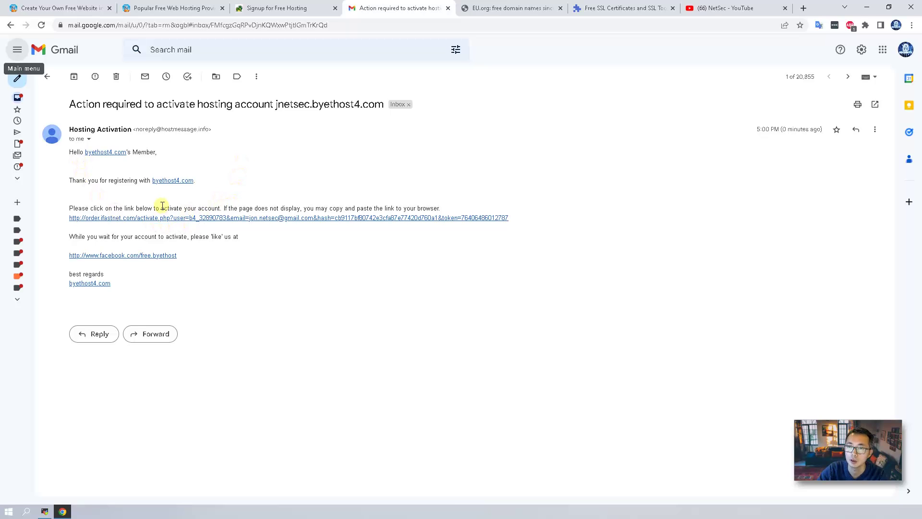
{"action": "left_click", "coordinate": [255, 218]}
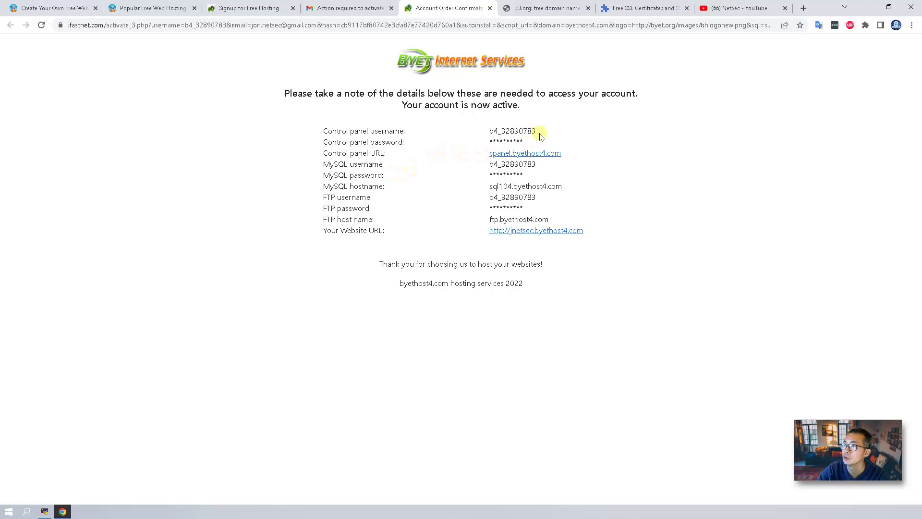
- Copy the control panel username, log in to cpanel.byethost4.com, and approve service e-mails
{"action": "left_click_drag", "start_coordinate": [537, 130], "coordinate": [488, 132]}
{"action": "right_click", "coordinate": [502, 130]}
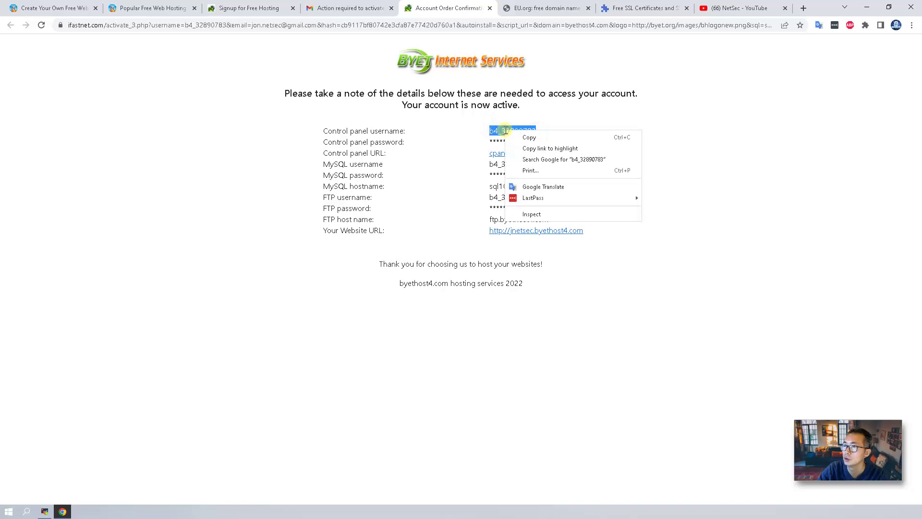
{"action": "left_click", "coordinate": [510, 136]}
{"action": "left_click", "coordinate": [536, 155]}
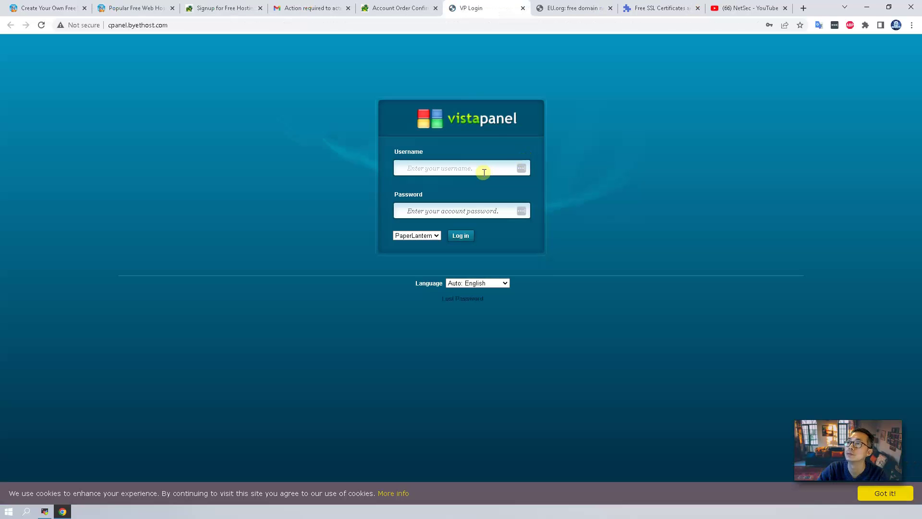
{"action": "left_click", "coordinate": [466, 236]}
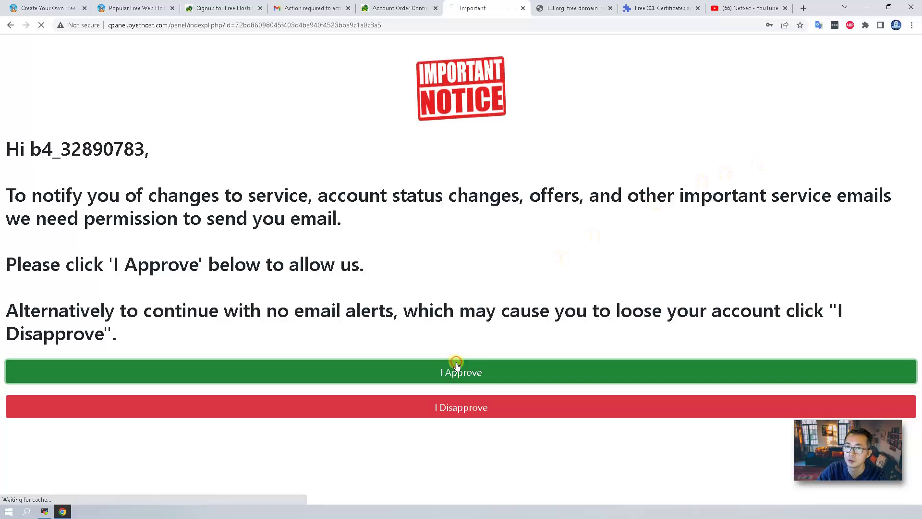
{"action": "left_click", "coordinate": [457, 366]}
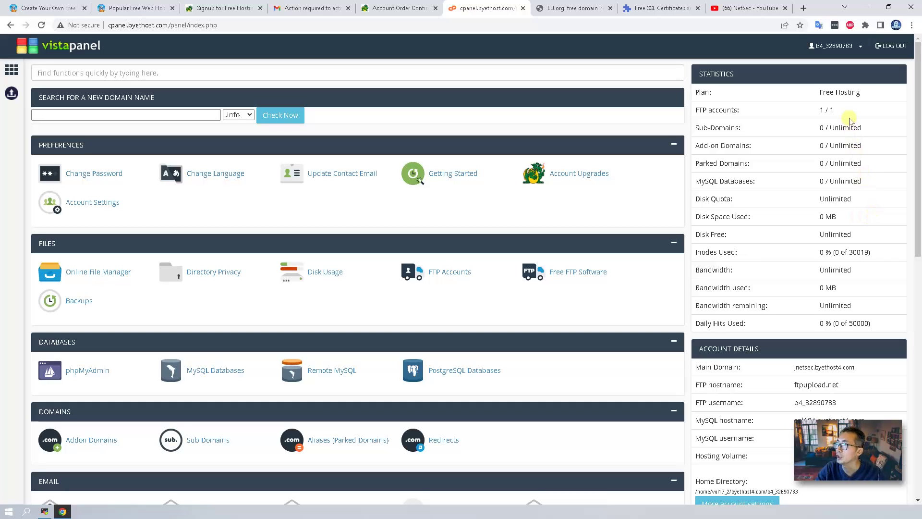
- Highlight the FTP accounts allowance in VistaPanel and scroll to the Metrics tools
{"action": "left_click_drag", "start_coordinate": [846, 112], "coordinate": [817, 110]}
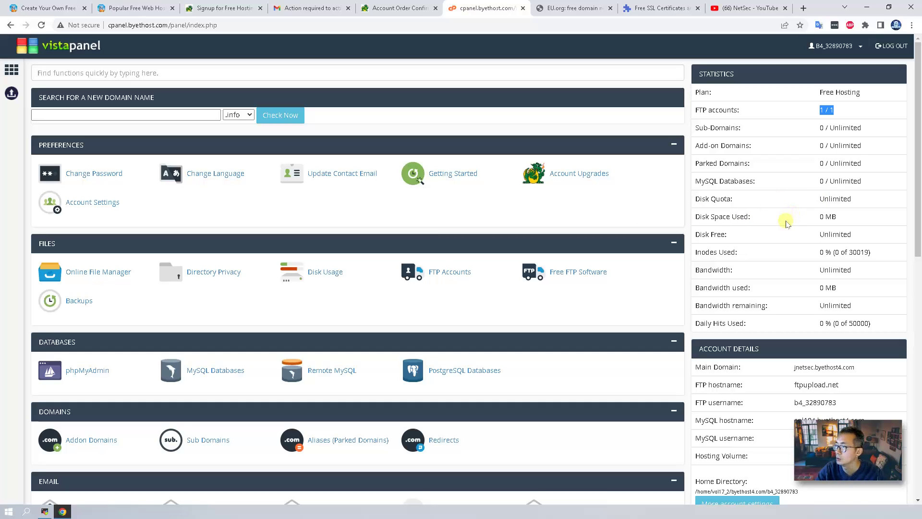
{"action": "scroll", "coordinate": [549, 261], "scroll_direction": "down", "scroll_amount": 10}
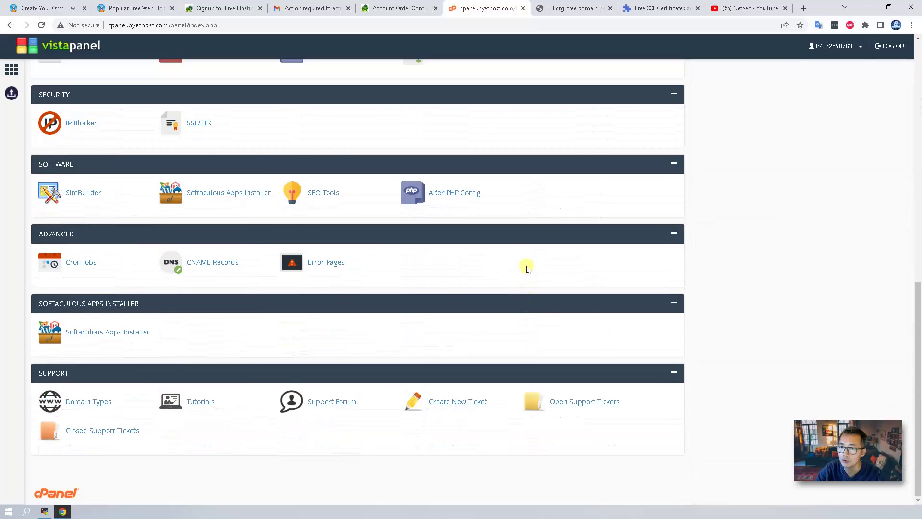
{"action": "scroll", "coordinate": [438, 284], "scroll_direction": "up", "scroll_amount": 2}
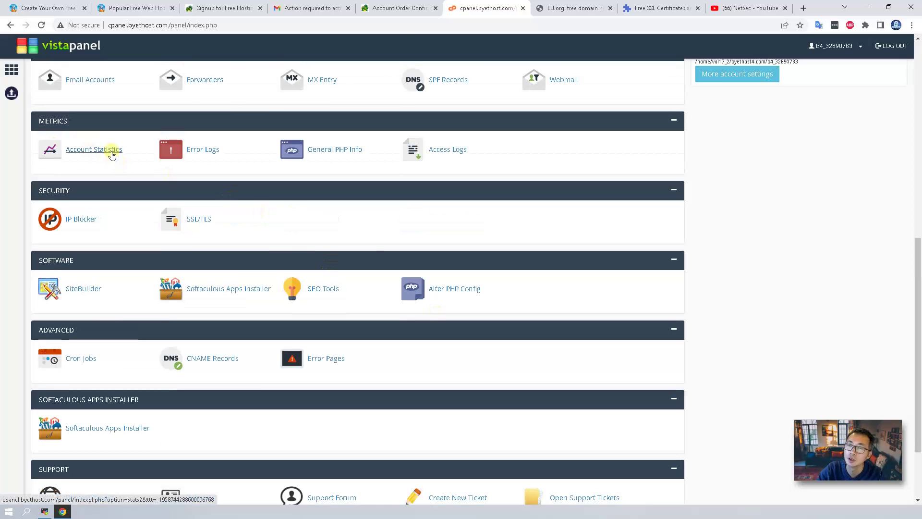
- Open Account Statistics, check the 0 MB traffic and disk graphs, then go back to the dashboard
{"action": "left_click", "coordinate": [112, 154]}
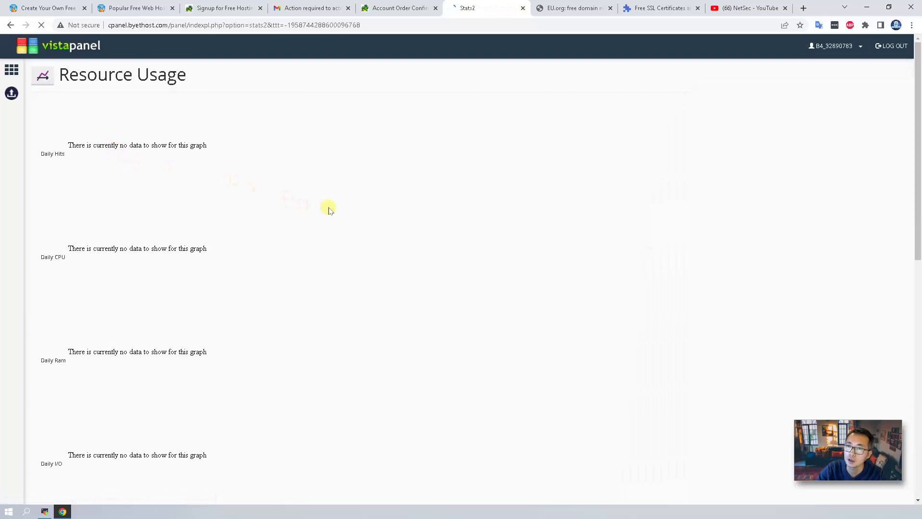
{"action": "scroll", "coordinate": [326, 216], "scroll_direction": "down", "scroll_amount": 10}
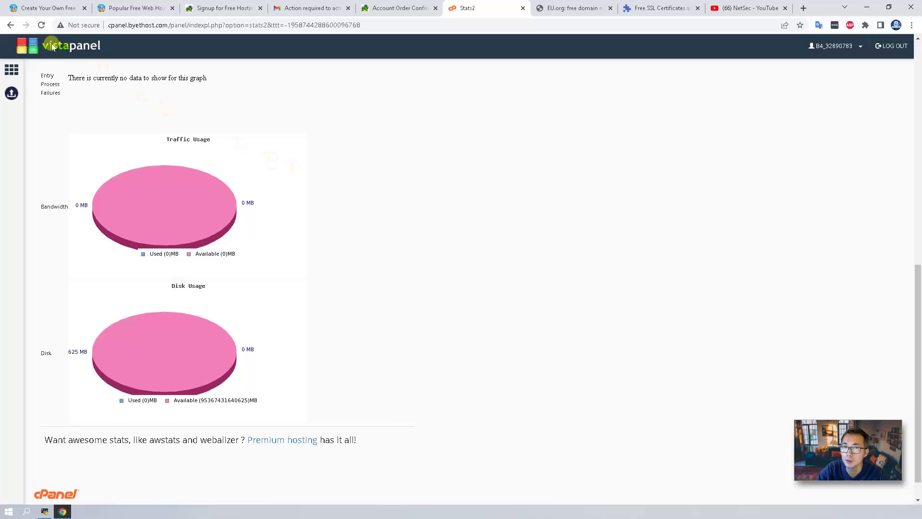
{"action": "left_click", "coordinate": [11, 26]}
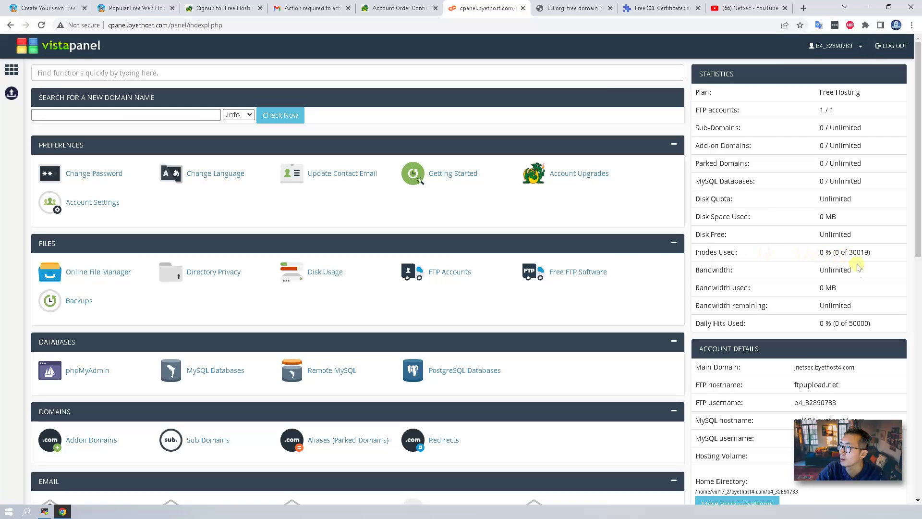
- Highlight the unlimited bandwidth and the 50000 daily hits limit in the account statistics
{"action": "left_click_drag", "start_coordinate": [859, 274], "coordinate": [810, 274]}
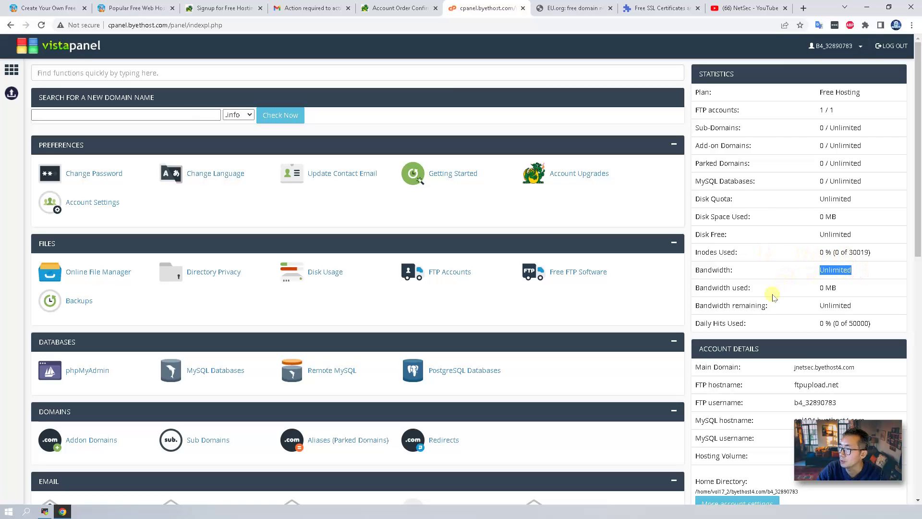
{"action": "left_click", "coordinate": [744, 322]}
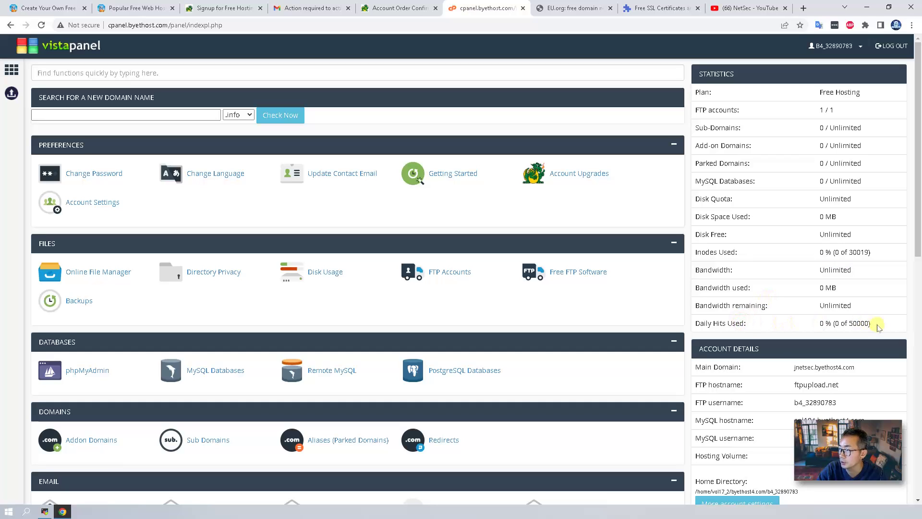
{"action": "left_click_drag", "start_coordinate": [877, 324], "coordinate": [838, 323]}
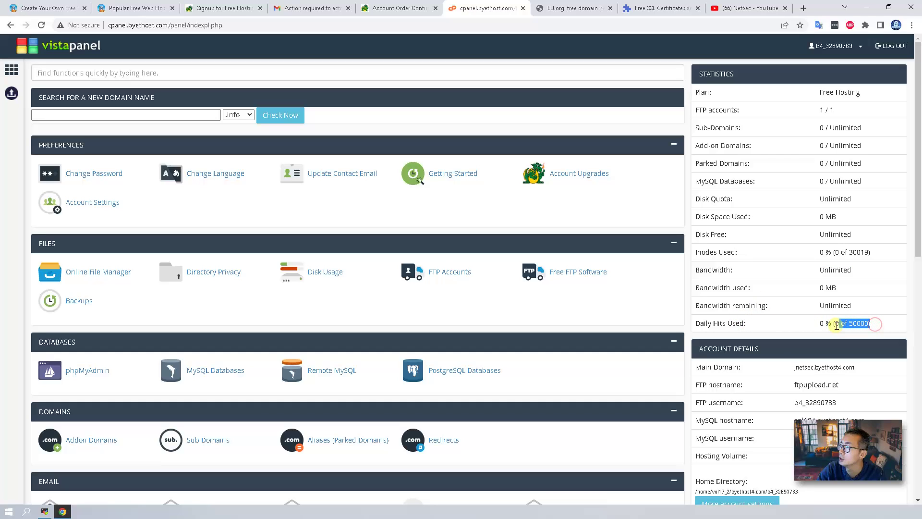
{"action": "left_click", "coordinate": [747, 323]}
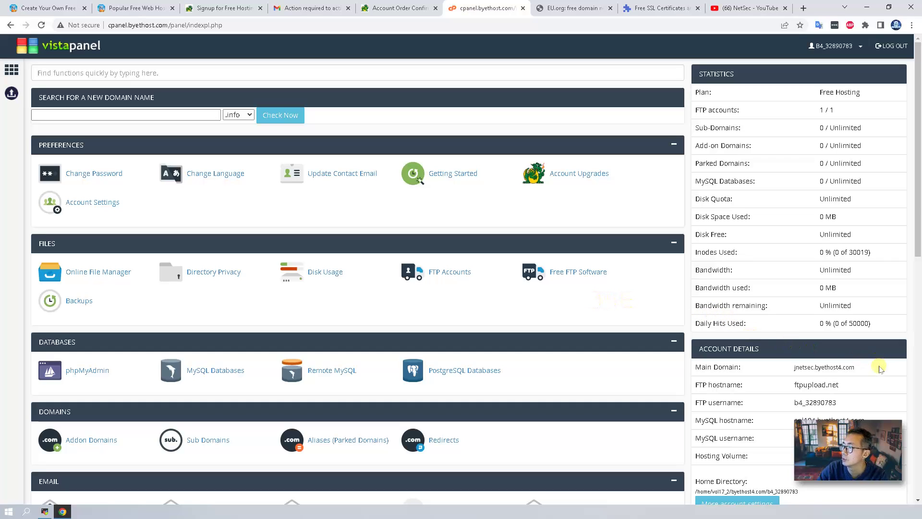
- Select the main domain jnetsec.byethost4.com and copy it
{"action": "left_click_drag", "start_coordinate": [869, 370], "coordinate": [792, 370]}
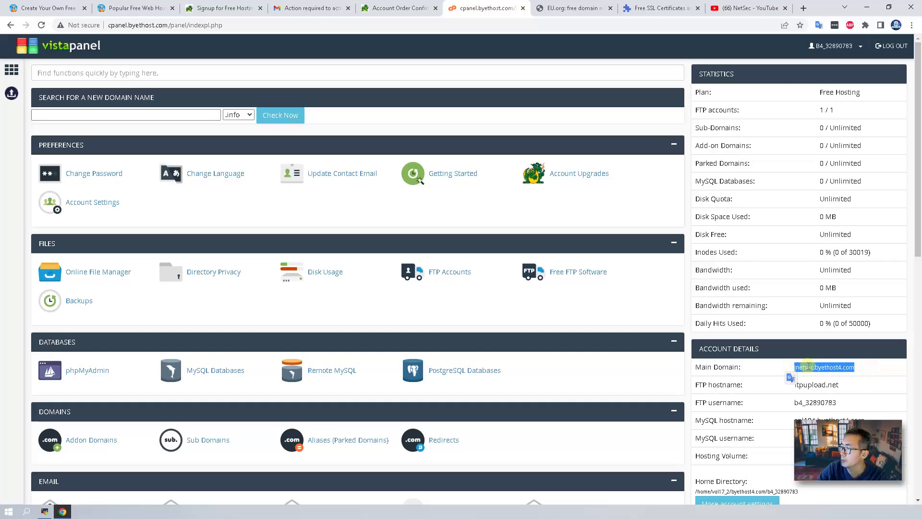
{"action": "right_click", "coordinate": [797, 369]}
{"action": "left_click", "coordinate": [825, 377]}
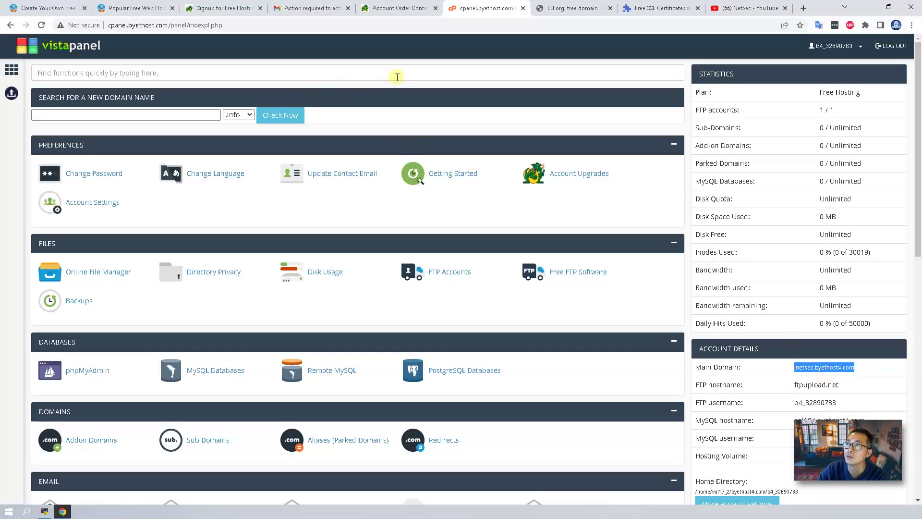
- Load jnetsec.byethost4.com to see the activation page, then reselect the main domain in VistaPanel
{"action": "left_click", "coordinate": [394, 9]}
{"action": "left_click", "coordinate": [363, 25]}
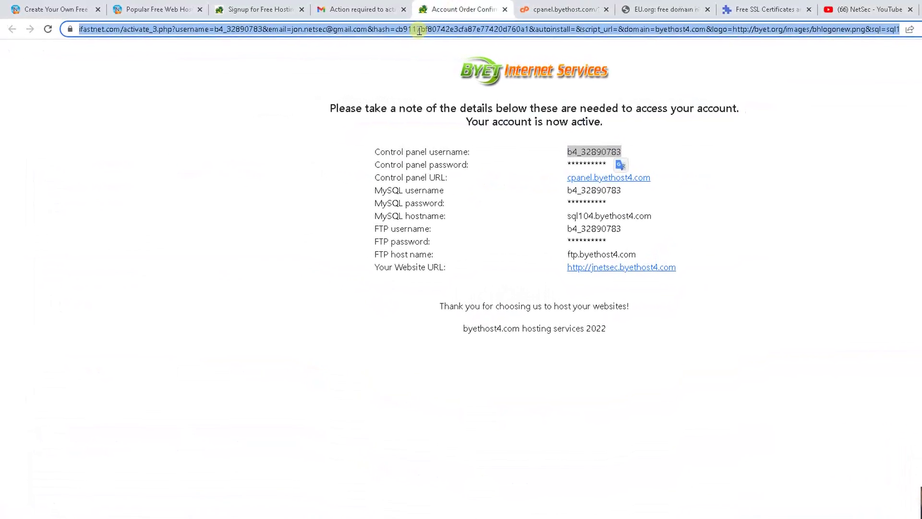
{"action": "key", "text": "ctrl+v"}
{"action": "key", "text": "Return"}
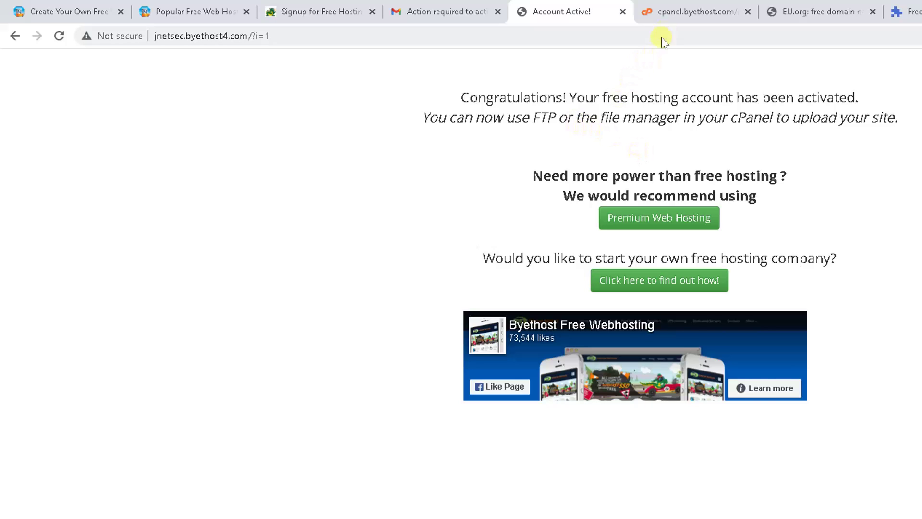
{"action": "left_click", "coordinate": [665, 12]}
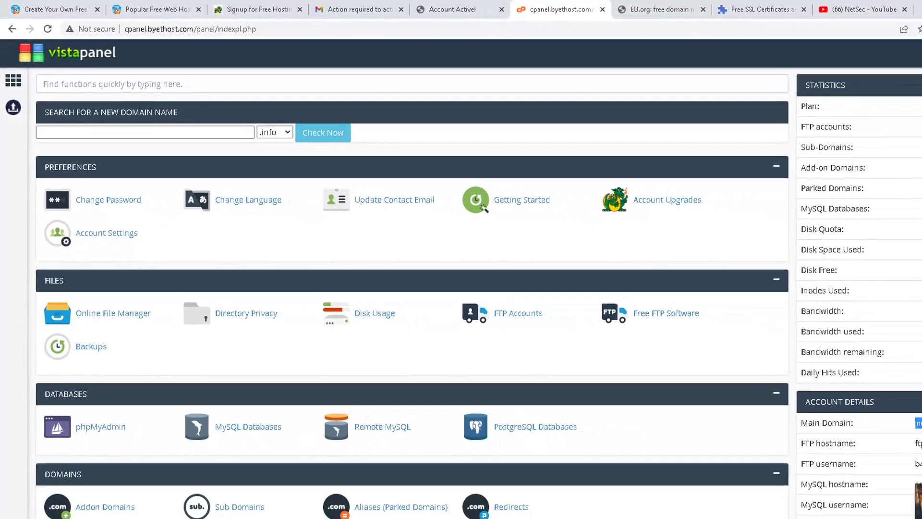
{"action": "double_click", "coordinate": [865, 383]}
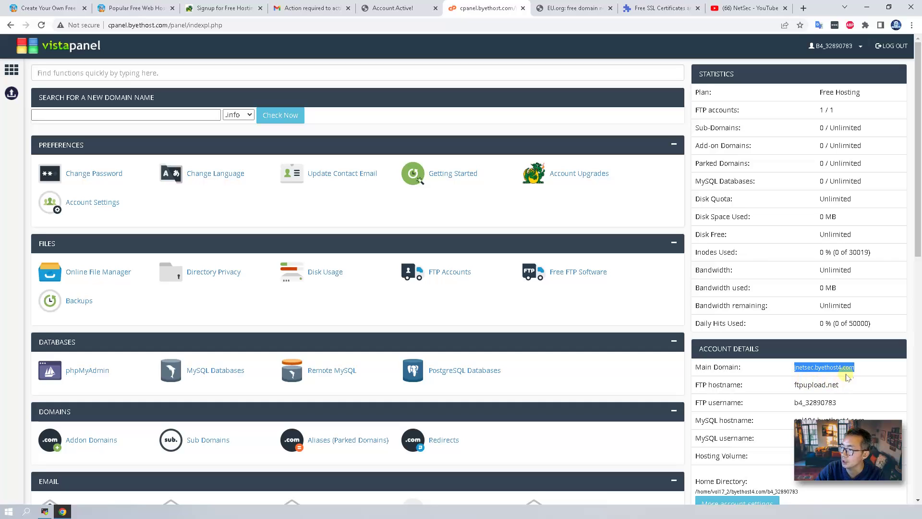
{"action": "left_click_drag", "start_coordinate": [850, 367], "coordinate": [792, 368]}
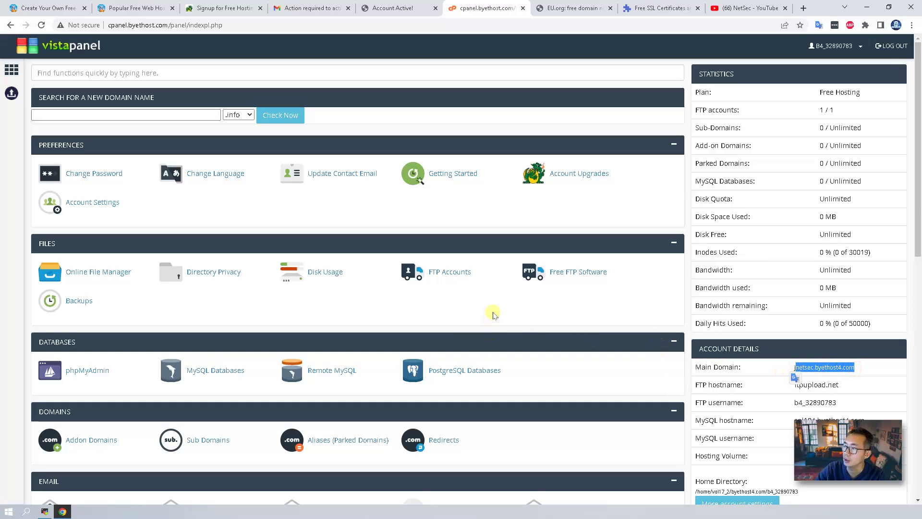
{"action": "scroll", "coordinate": [493, 314], "scroll_direction": "down", "scroll_amount": 4}
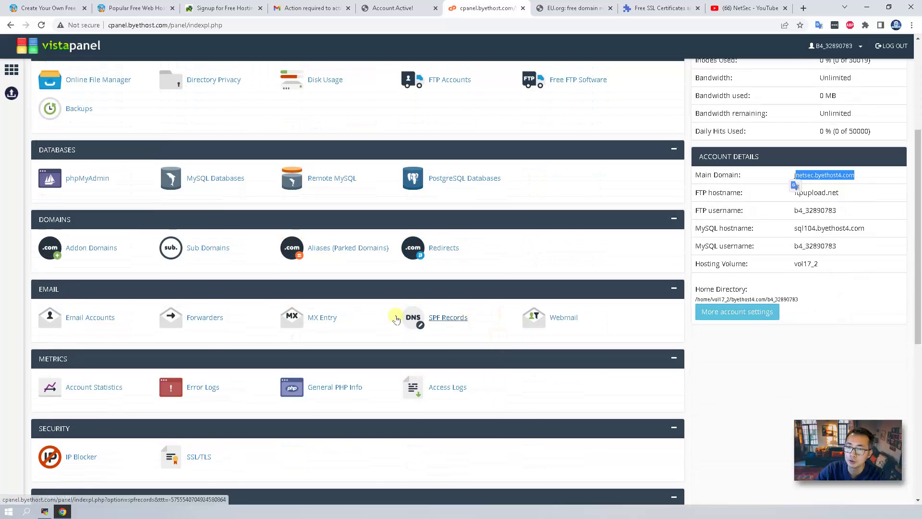
{"action": "left_click", "coordinate": [92, 317]}
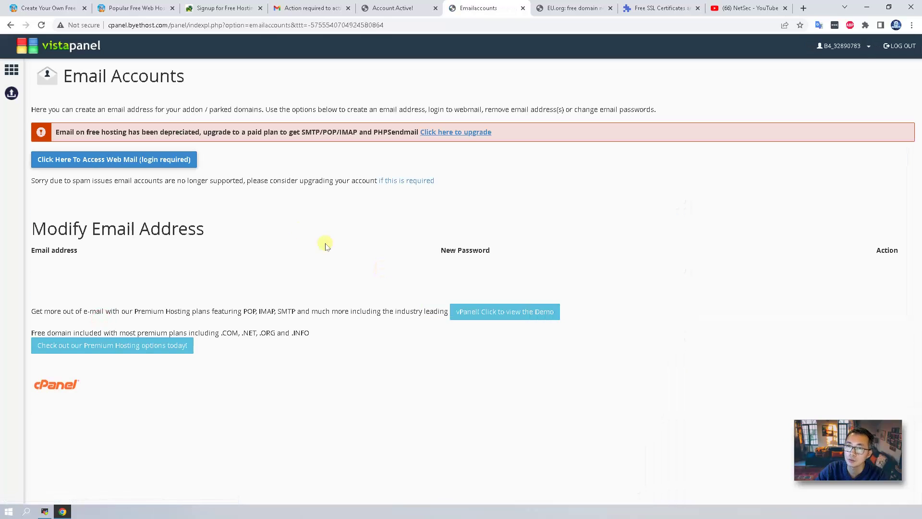
{"action": "left_click_drag", "start_coordinate": [83, 128], "coordinate": [195, 132]}
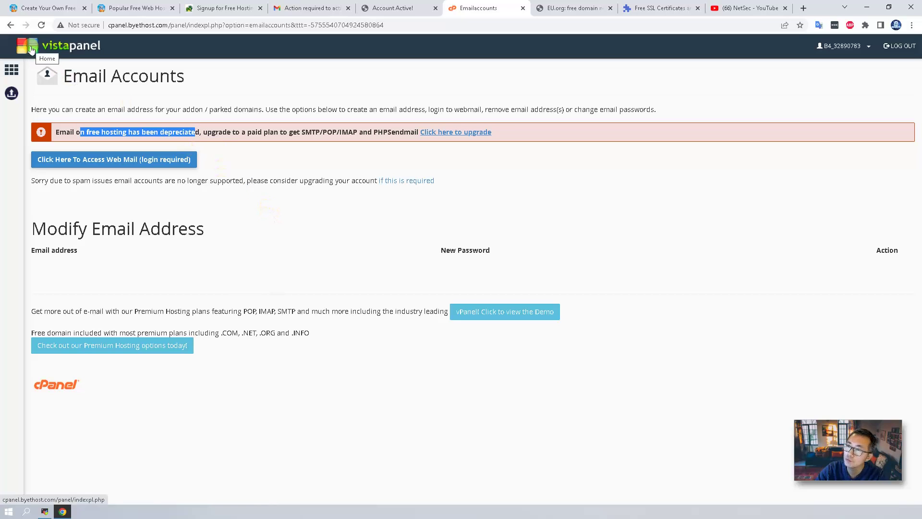
{"action": "left_click", "coordinate": [31, 49]}
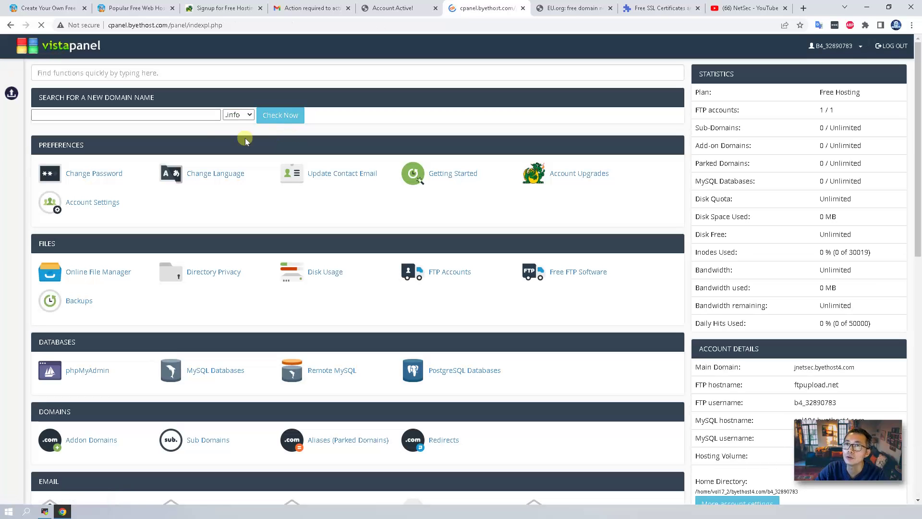
{"action": "key", "text": "ctrl+2"}
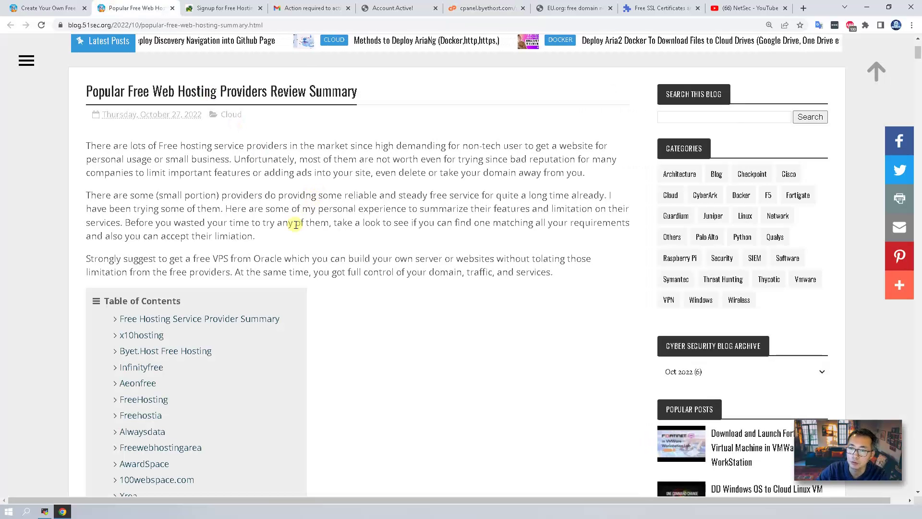
{"action": "scroll", "coordinate": [277, 247], "scroll_direction": "down", "scroll_amount": 1}
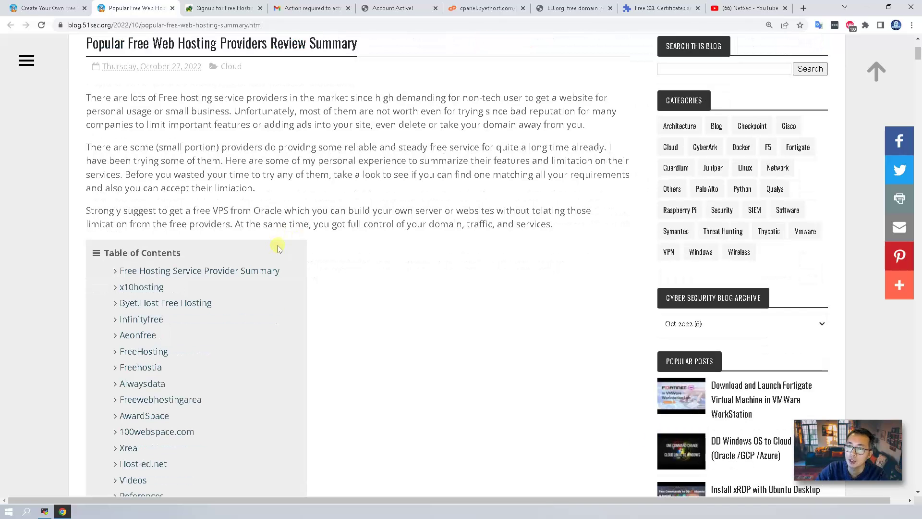
{"action": "left_click", "coordinate": [144, 275]}
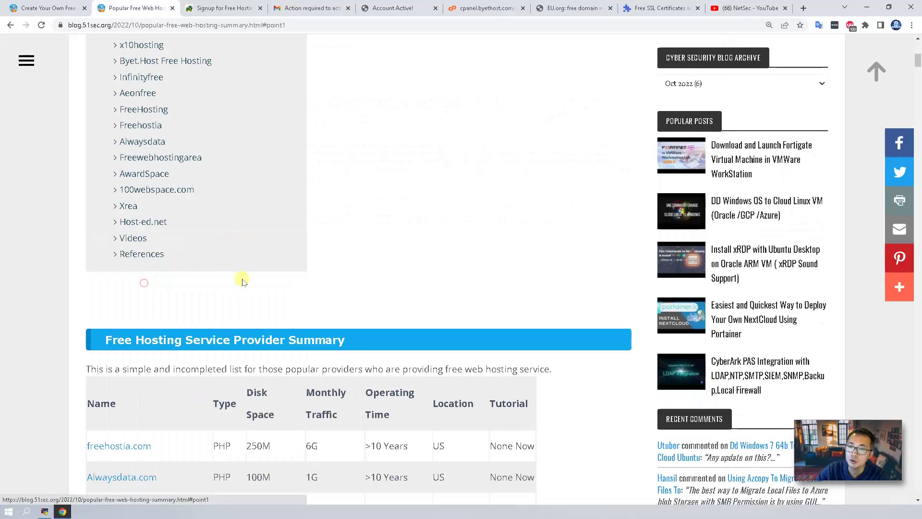
{"action": "scroll", "coordinate": [315, 244], "scroll_direction": "up", "scroll_amount": 1}
{"action": "scroll", "coordinate": [314, 244], "scroll_direction": "down", "scroll_amount": 8}
{"action": "scroll", "coordinate": [313, 243], "scroll_direction": "down", "scroll_amount": 16}
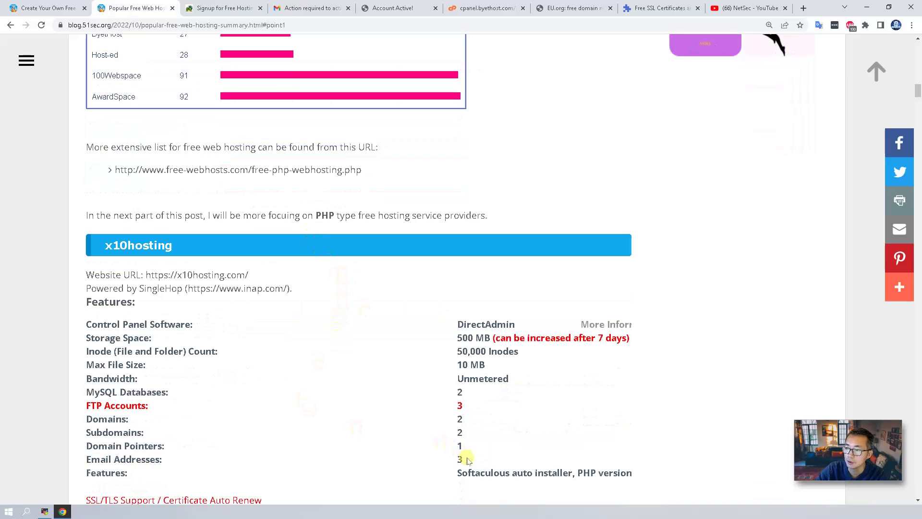
{"action": "left_click_drag", "start_coordinate": [467, 460], "coordinate": [86, 460]}
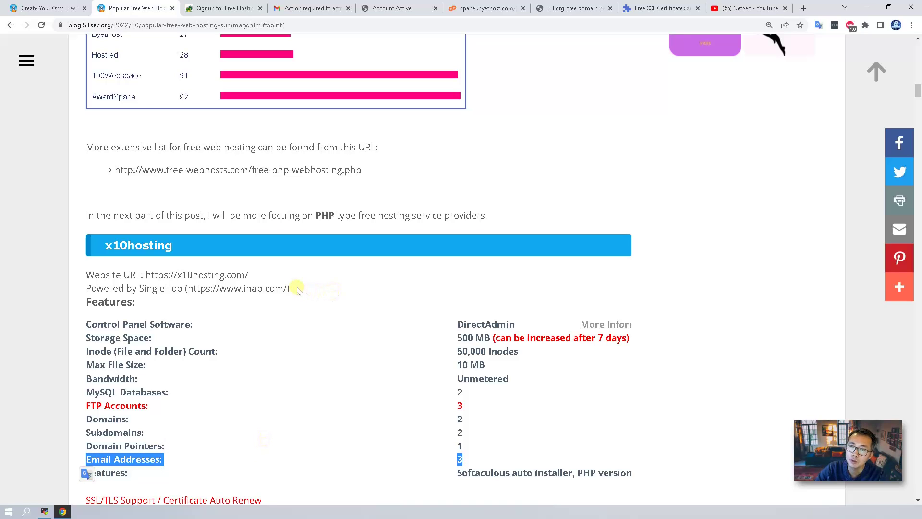
{"action": "left_click", "coordinate": [240, 247]}
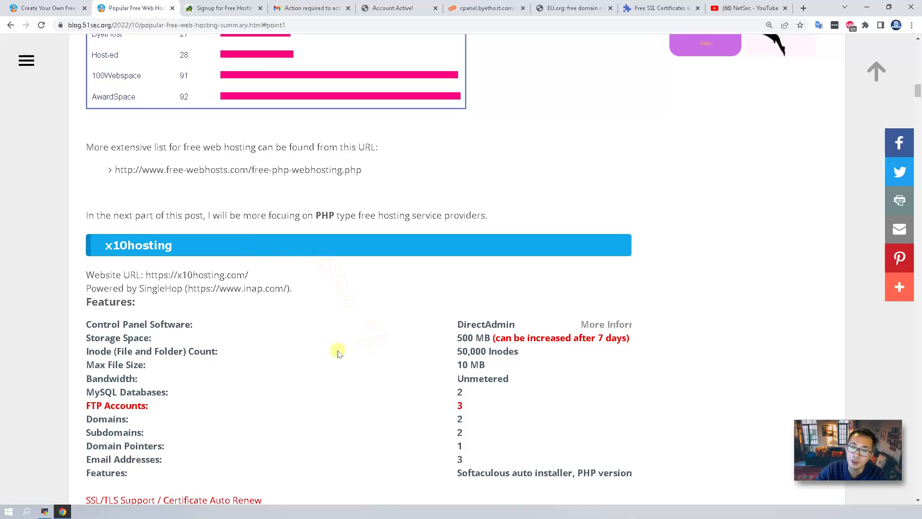
{"action": "left_click_drag", "start_coordinate": [487, 366], "coordinate": [87, 366]}
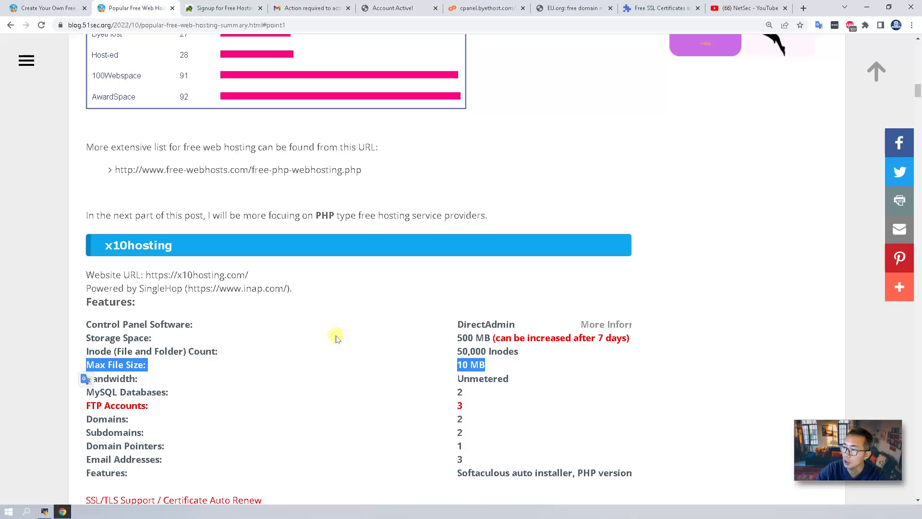
{"action": "scroll", "coordinate": [323, 322], "scroll_direction": "up", "scroll_amount": 7}
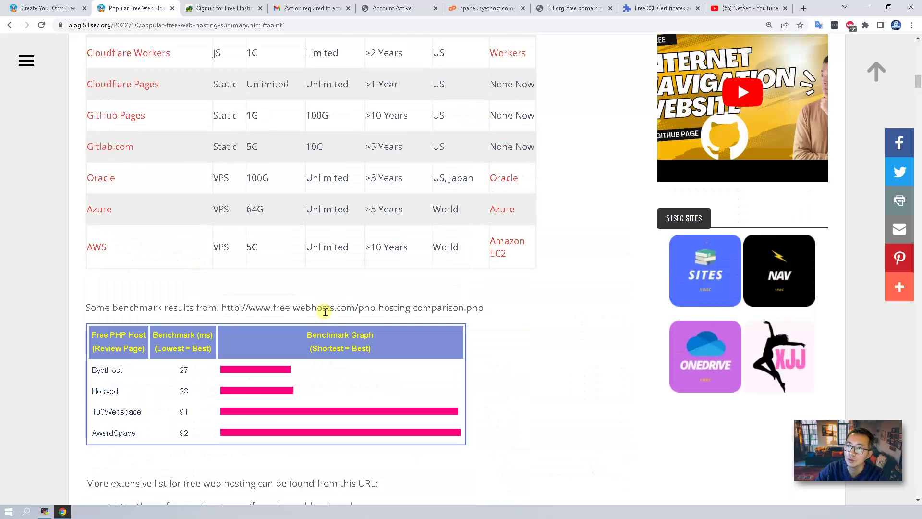
{"action": "scroll", "coordinate": [324, 315], "scroll_direction": "up", "scroll_amount": 20}
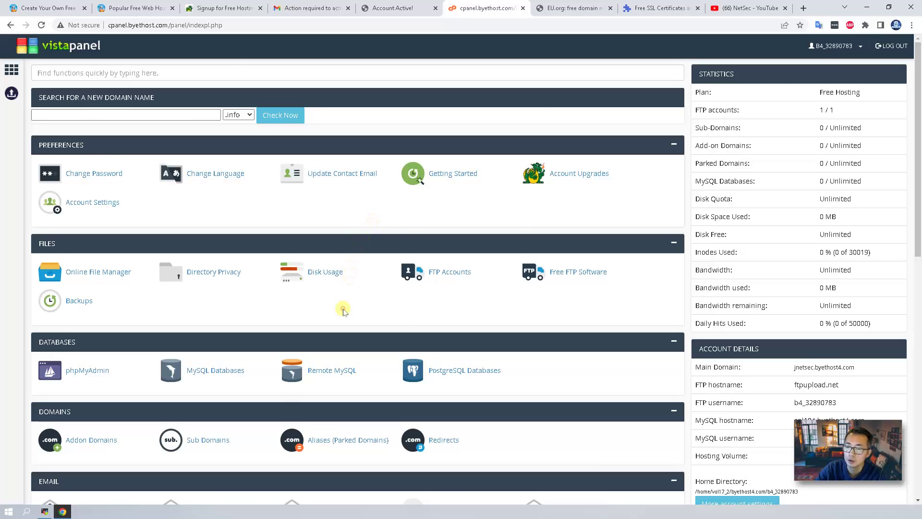
- Create the subdomain netsec under the 22web.org parent domain
{"action": "scroll", "coordinate": [344, 309], "scroll_direction": "down", "scroll_amount": 2}
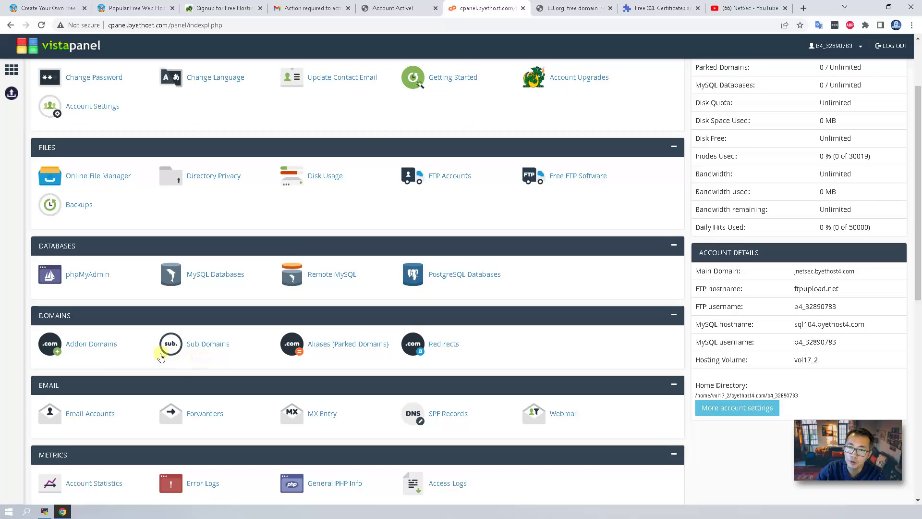
{"action": "left_click", "coordinate": [206, 345]}
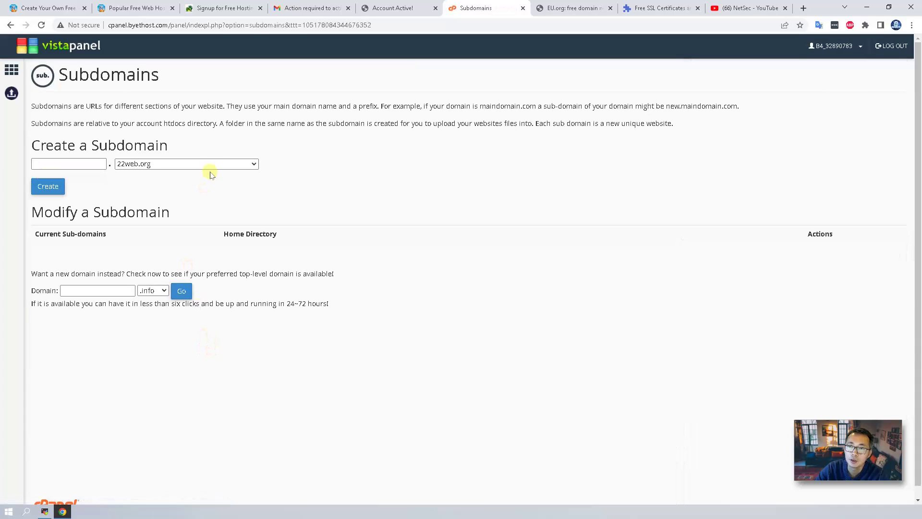
{"action": "left_click", "coordinate": [158, 166]}
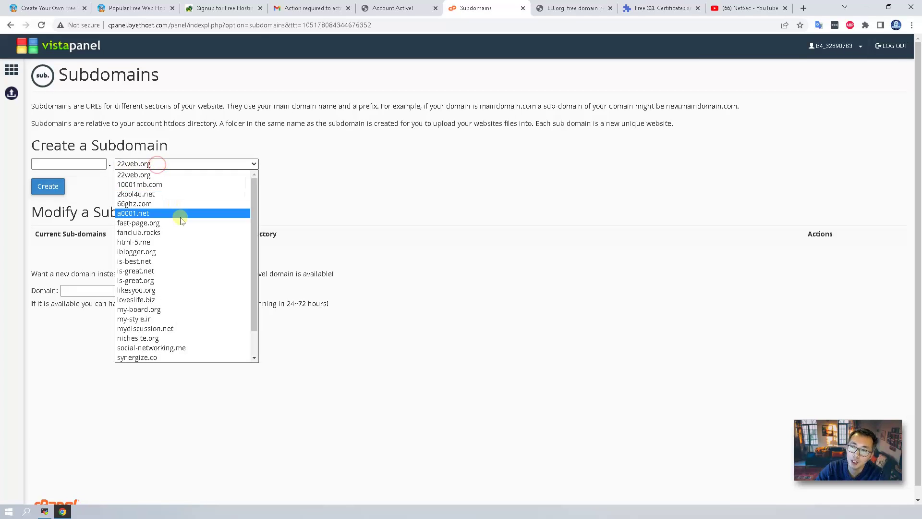
{"action": "scroll", "coordinate": [181, 269], "scroll_direction": "down", "scroll_amount": 1}
{"action": "scroll", "coordinate": [181, 269], "scroll_direction": "up", "scroll_amount": 1}
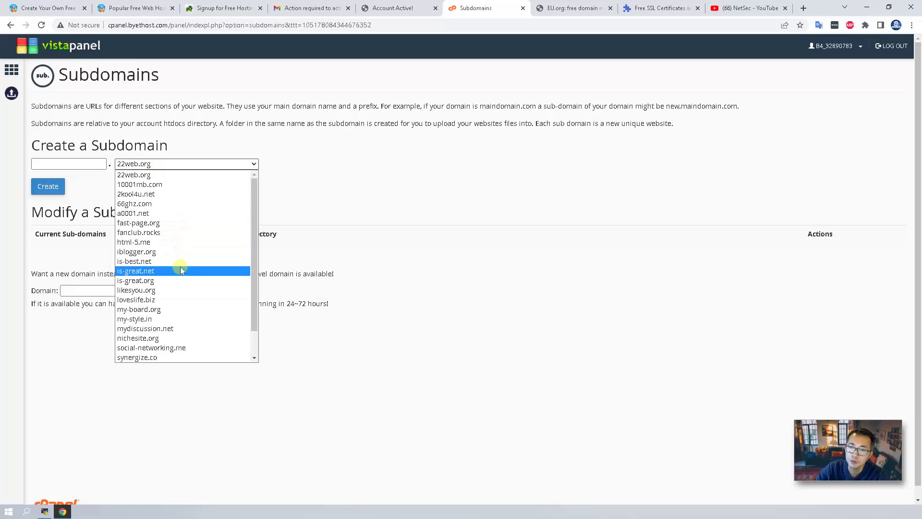
{"action": "left_click", "coordinate": [179, 177]}
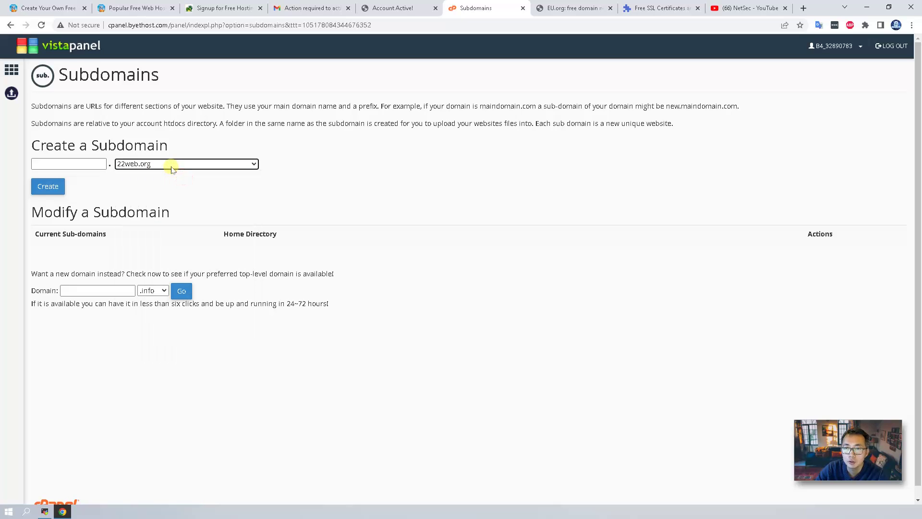
{"action": "left_click", "coordinate": [75, 163]}
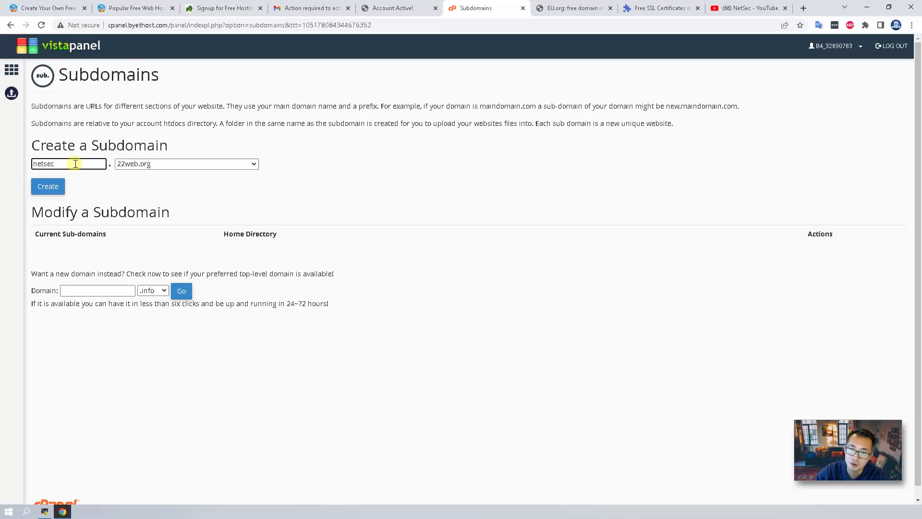
{"action": "left_click", "coordinate": [47, 186]}
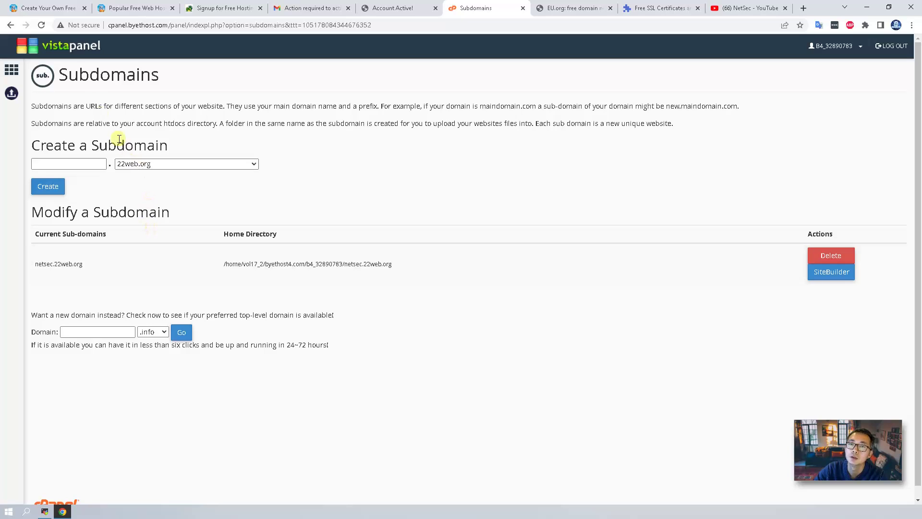
- Create a second subdomain, itpro.22web.org, and highlight it in the list
{"action": "left_click", "coordinate": [75, 165]}
{"action": "type", "text": "itprose"}
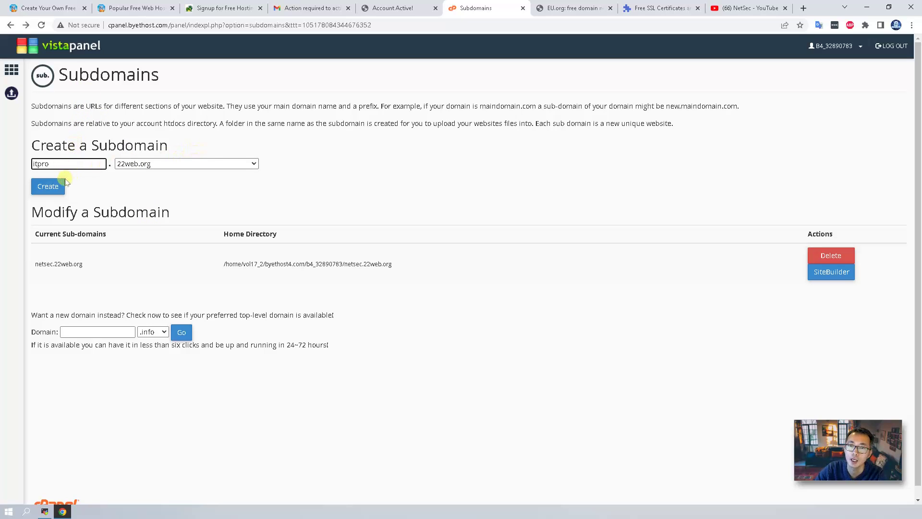
{"action": "left_click", "coordinate": [54, 187]}
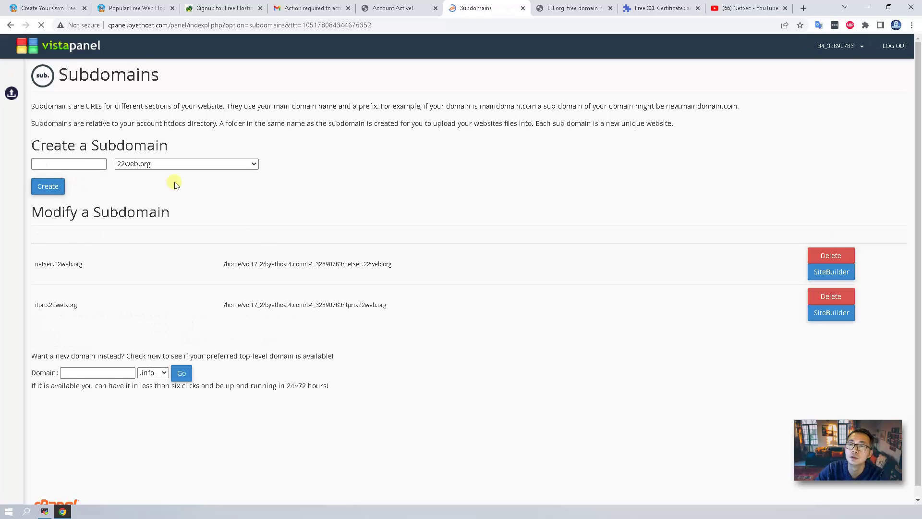
{"action": "left_click_drag", "start_coordinate": [113, 308], "coordinate": [38, 304]}
{"action": "left_click", "coordinate": [184, 296]}
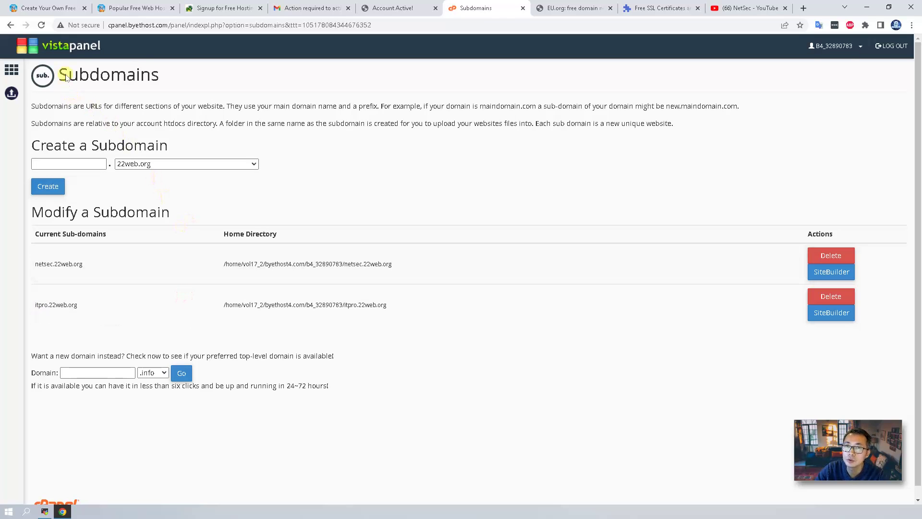
- Return to the VistaPanel home and highlight the Sub-Domains count of 2 / Unlimited
{"action": "left_click", "coordinate": [69, 48]}
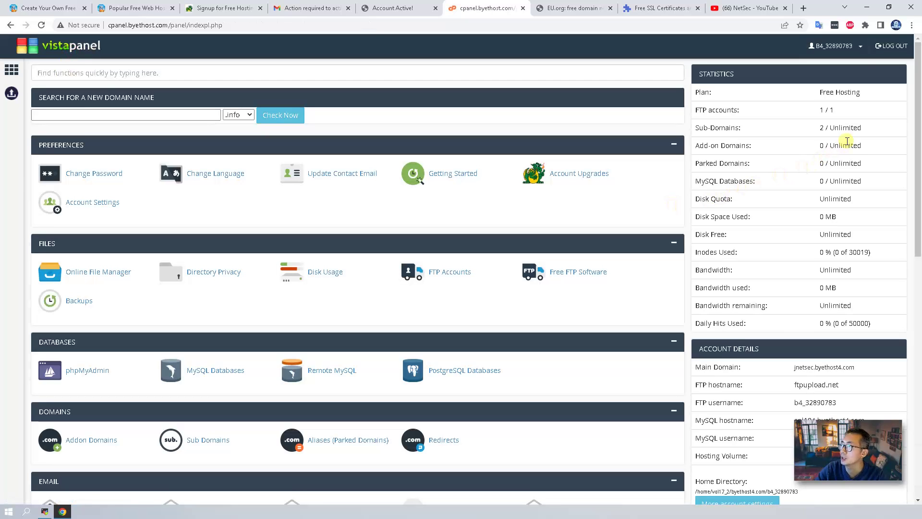
{"action": "left_click_drag", "start_coordinate": [695, 128], "coordinate": [880, 136]}
{"action": "triple_click", "coordinate": [878, 135]}
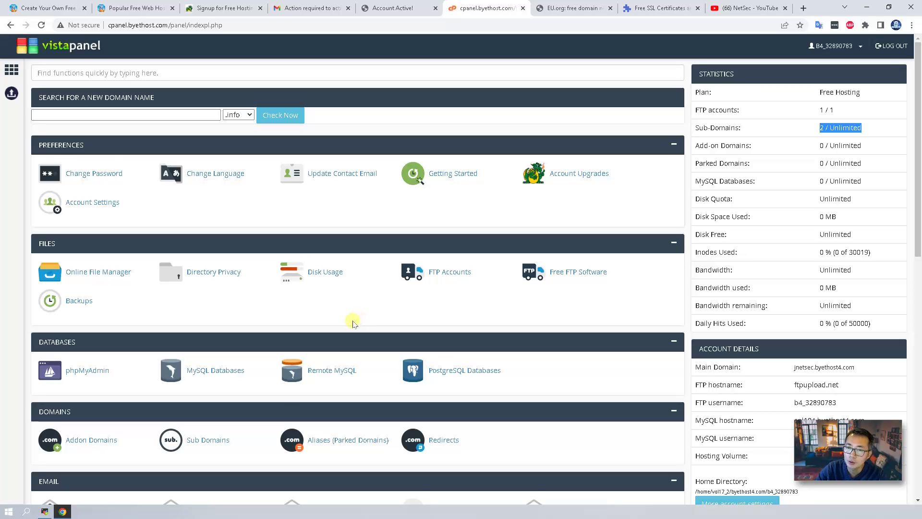
- Visit the SiteBuilder page, return home, and launch the Online File Manager
{"action": "scroll", "coordinate": [345, 328], "scroll_direction": "down", "scroll_amount": 9}
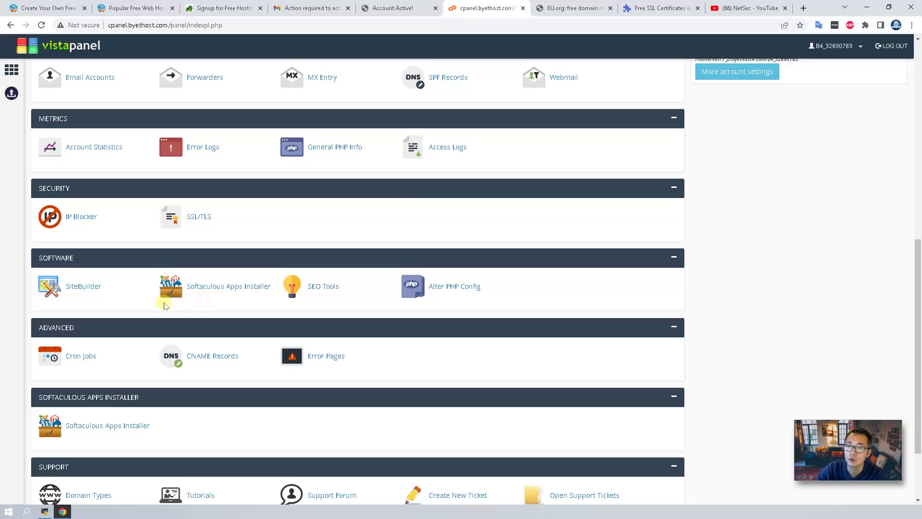
{"action": "left_click", "coordinate": [78, 289]}
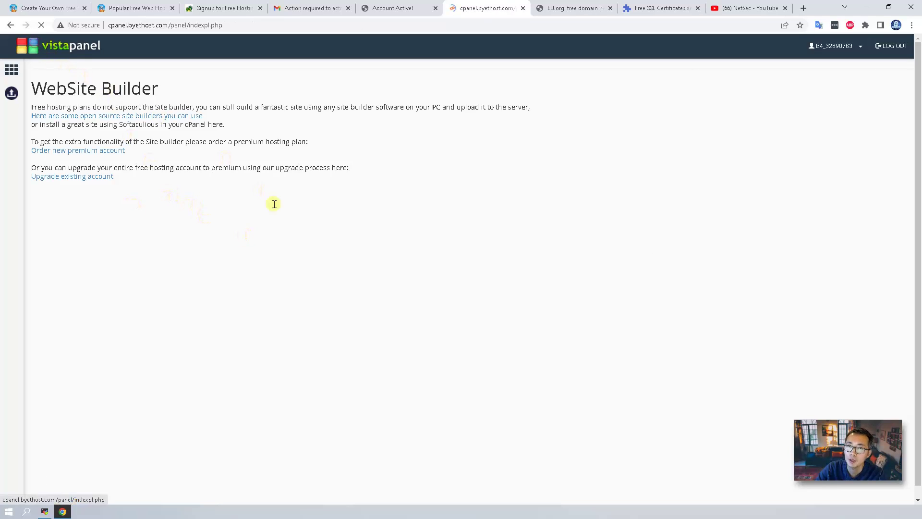
{"action": "left_click", "coordinate": [35, 48]}
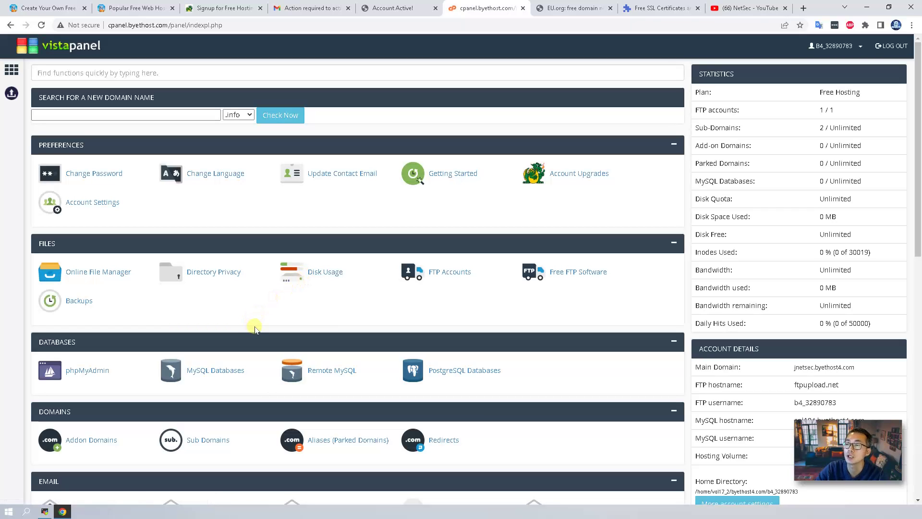
{"action": "left_click", "coordinate": [109, 272]}
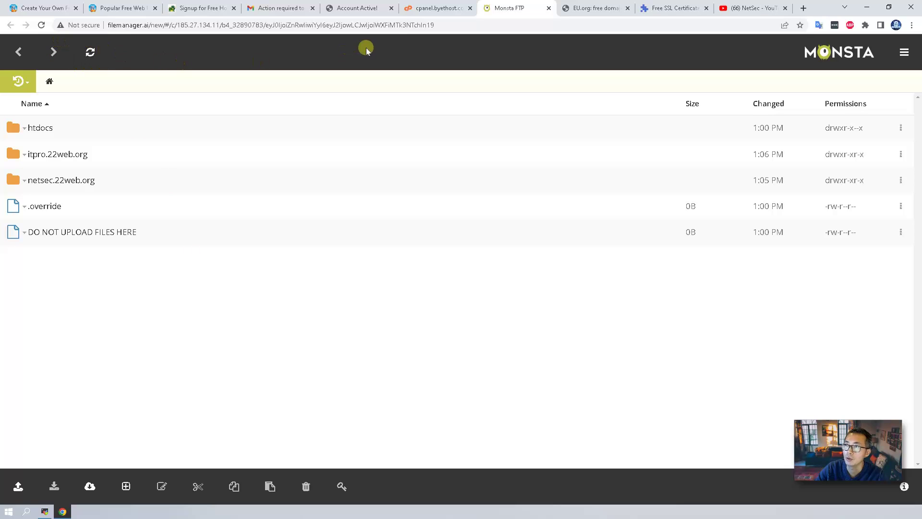
- Leave Monsta FTP for the control panel tab and scroll down to the Software section
{"action": "left_click", "coordinate": [414, 8]}
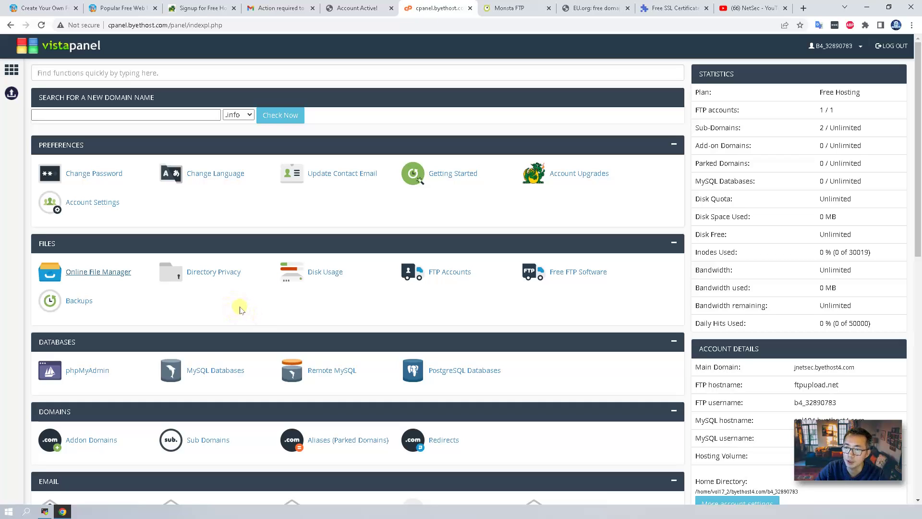
{"action": "scroll", "coordinate": [240, 309], "scroll_direction": "down", "scroll_amount": 10}
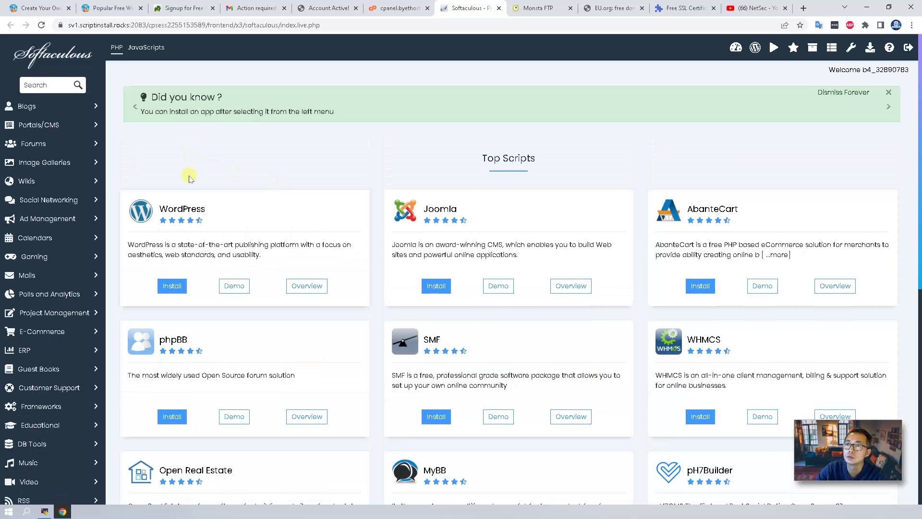
- Open the WordPress Install Now form with itpro.22web.org as domain and an empty directory
{"action": "left_click", "coordinate": [198, 207]}
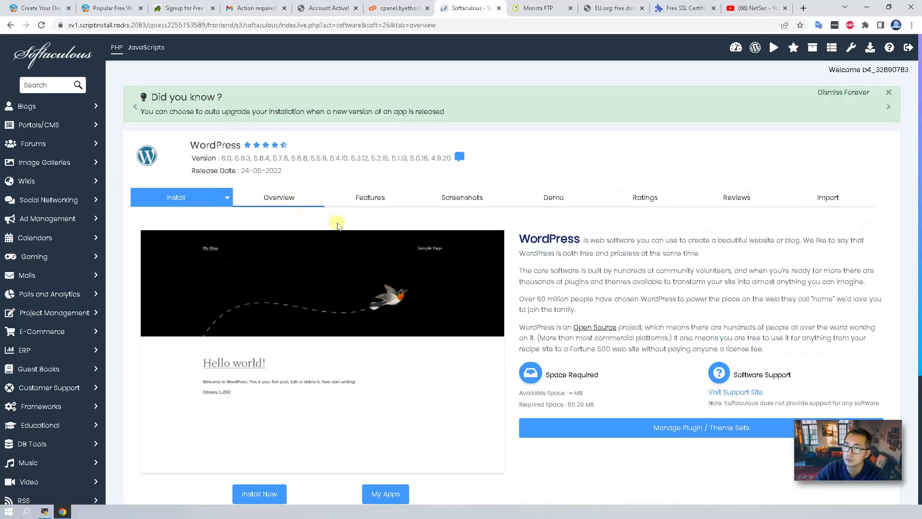
{"action": "scroll", "coordinate": [339, 226], "scroll_direction": "down", "scroll_amount": 4}
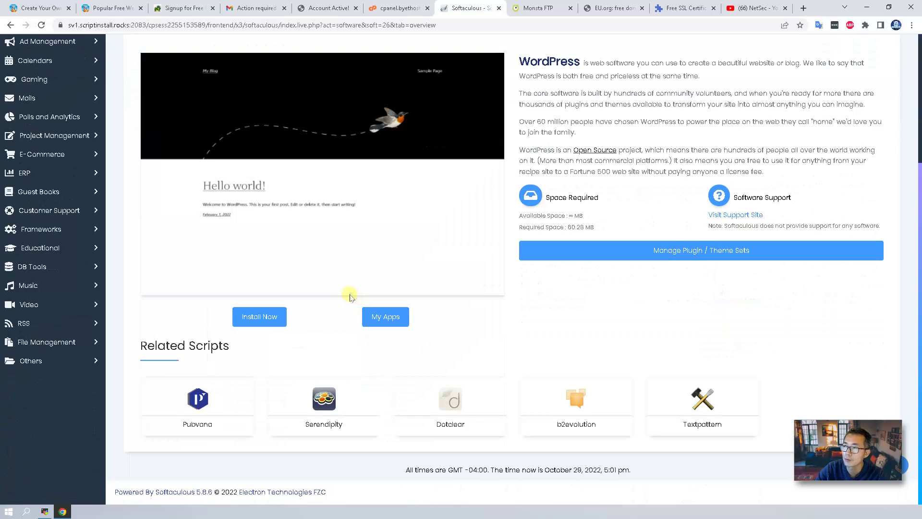
{"action": "left_click", "coordinate": [258, 317]}
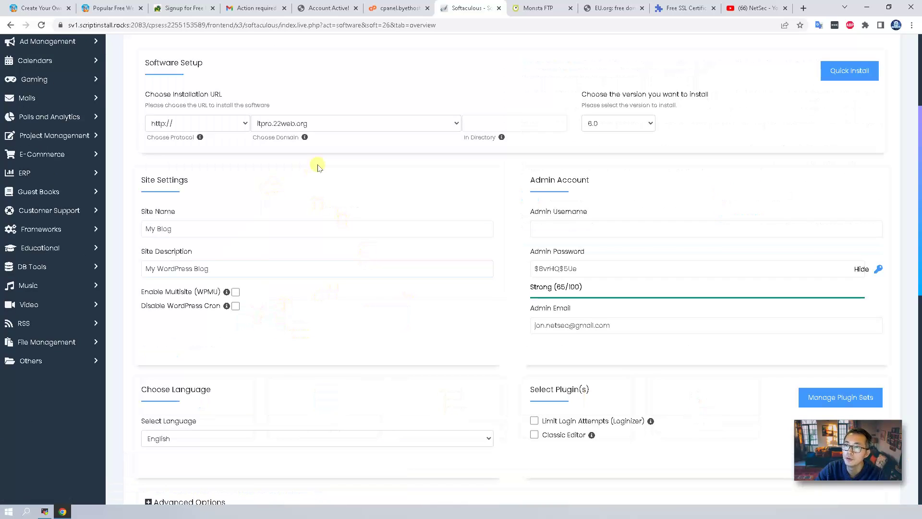
{"action": "left_click", "coordinate": [525, 125]}
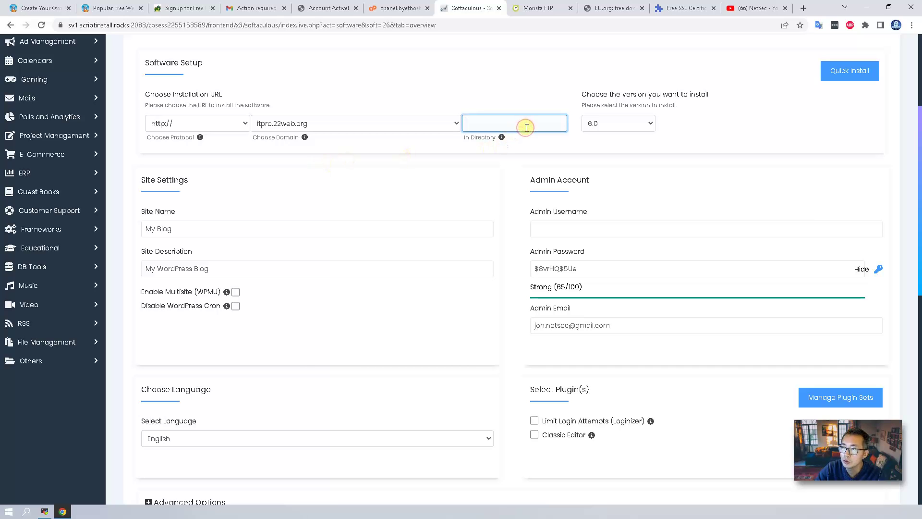
{"action": "left_click", "coordinate": [406, 124]}
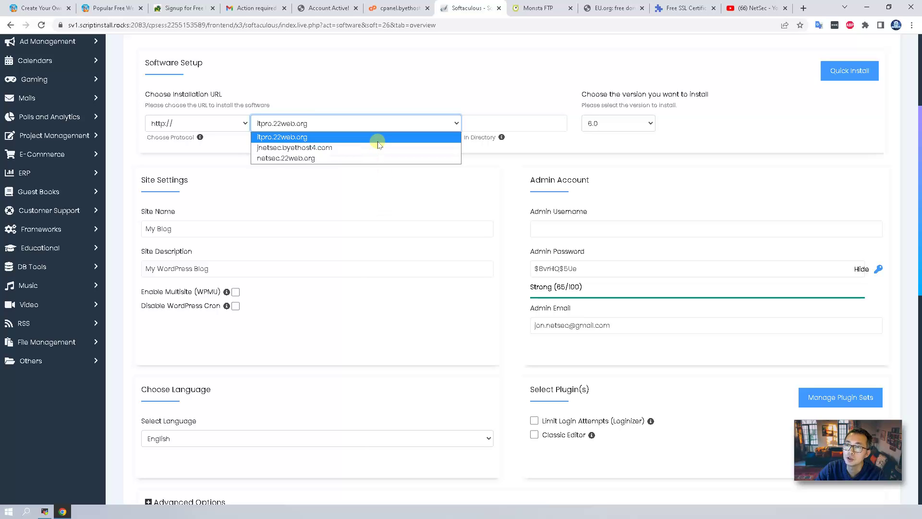
{"action": "left_click", "coordinate": [380, 139]}
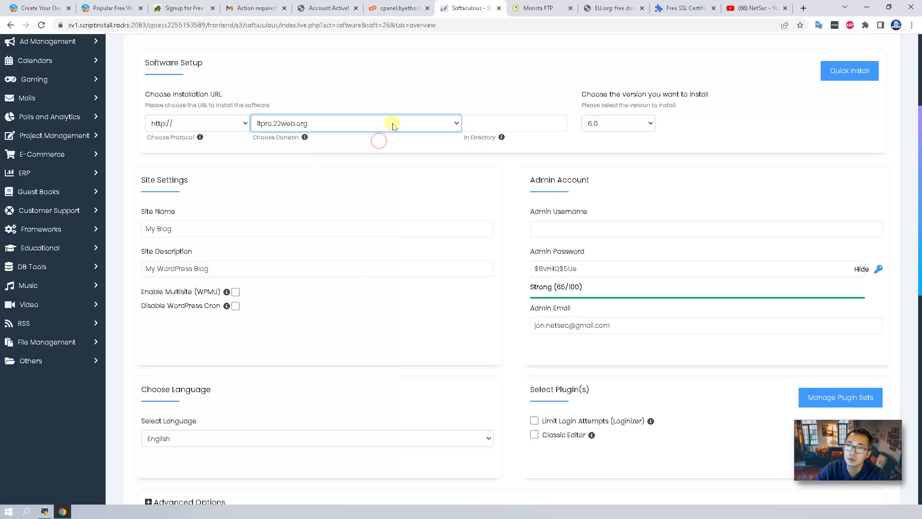
{"action": "left_click", "coordinate": [393, 123]}
{"action": "left_click", "coordinate": [500, 123]}
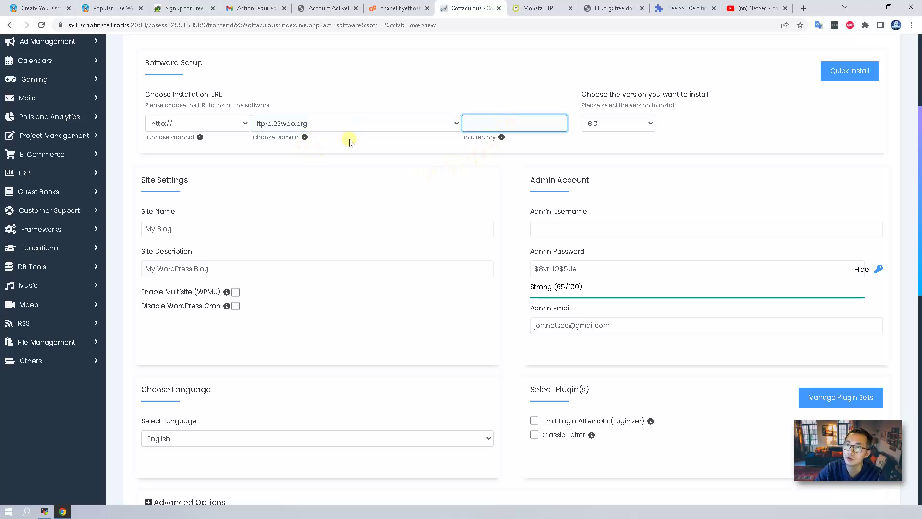
- Set site name 'My ITPRO ByetHost Blog', admin username admin, and a custom masked admin password
{"action": "left_click", "coordinate": [159, 226]}
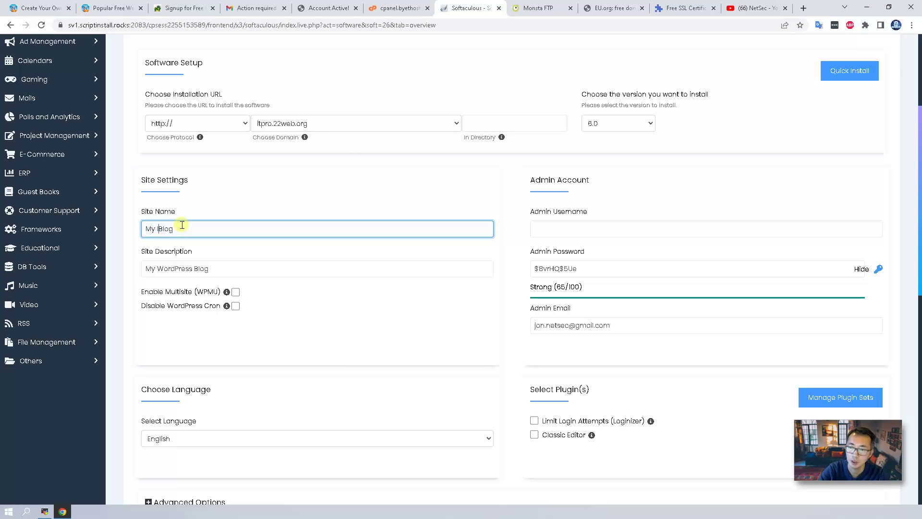
{"action": "type", "text": "ITPRO"}
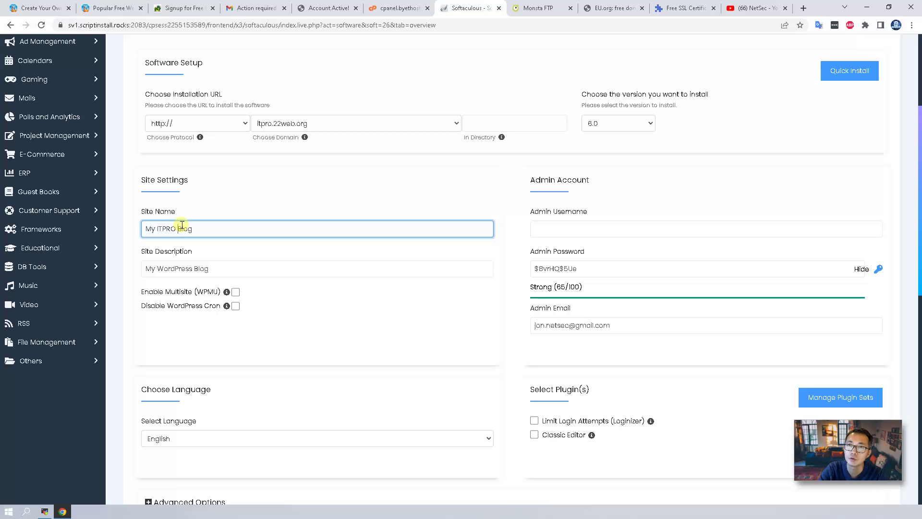
{"action": "type", "text": " ByetHost"}
{"action": "left_click", "coordinate": [607, 231]}
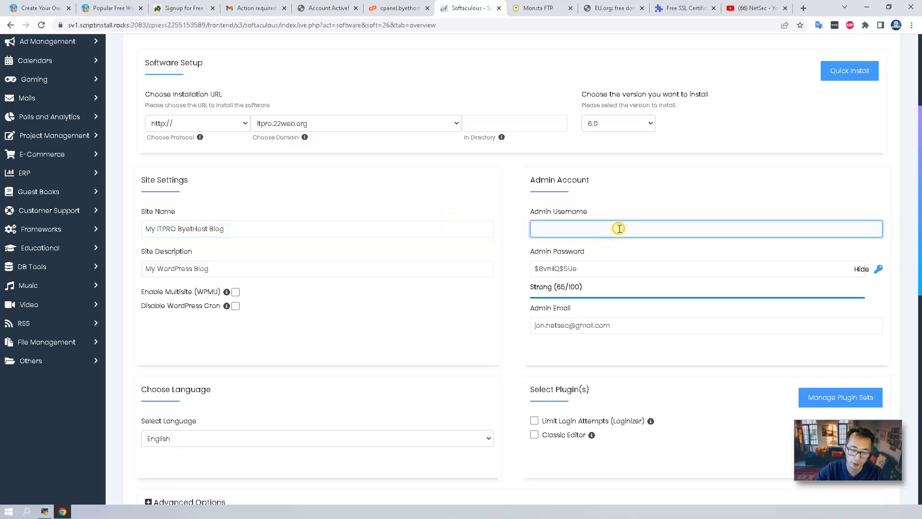
{"action": "type", "text": "admin"}
{"action": "key", "text": "Tab"}
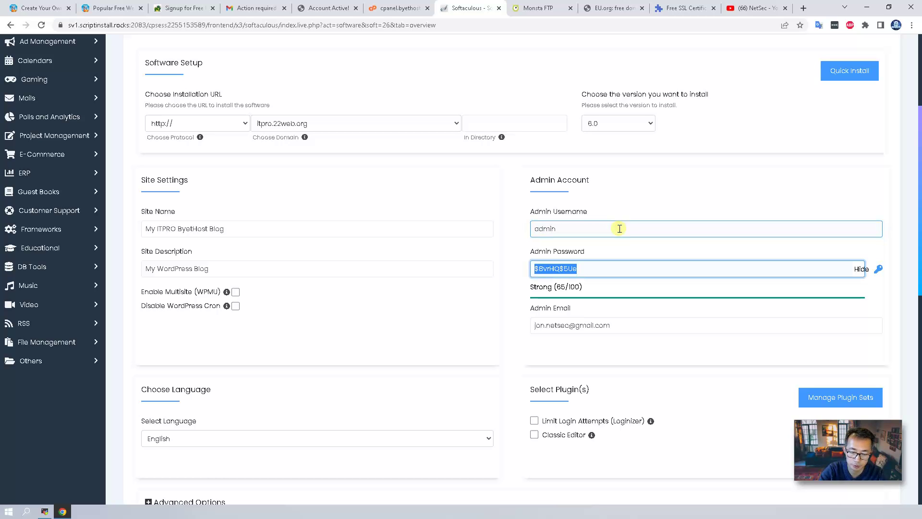
{"action": "type", "text": "P"}
{"action": "key", "text": "BackSpace"}
{"action": "type", "text": "Password1234!"}
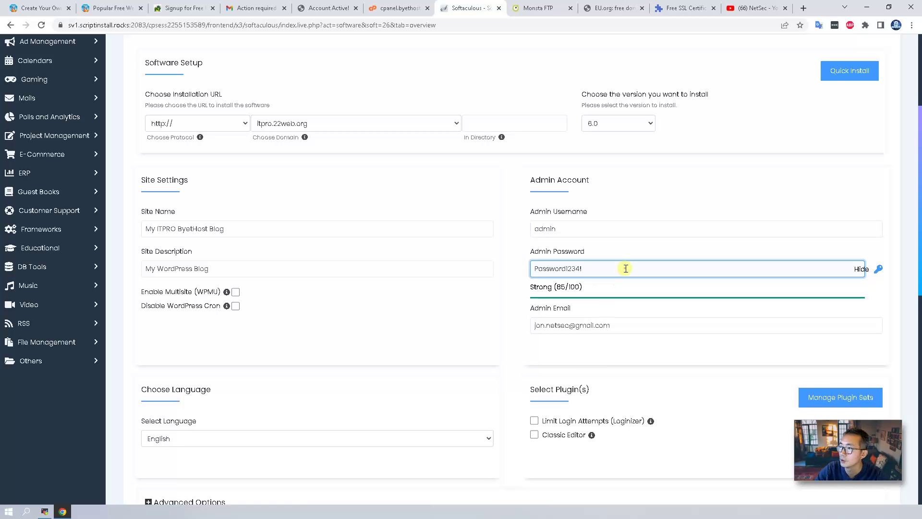
{"action": "scroll", "coordinate": [633, 265], "scroll_direction": "down", "scroll_amount": 3}
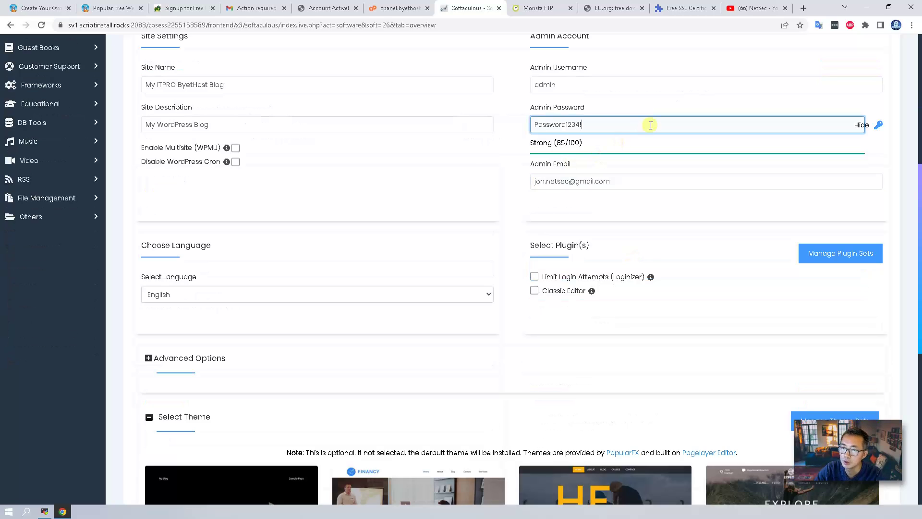
{"action": "double_click", "coordinate": [678, 129]}
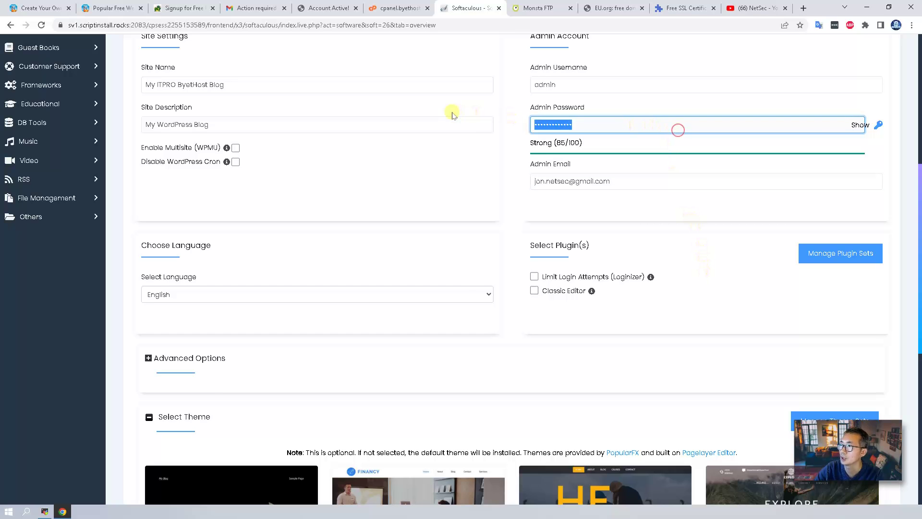
{"action": "scroll", "coordinate": [333, 313], "scroll_direction": "down", "scroll_amount": 4}
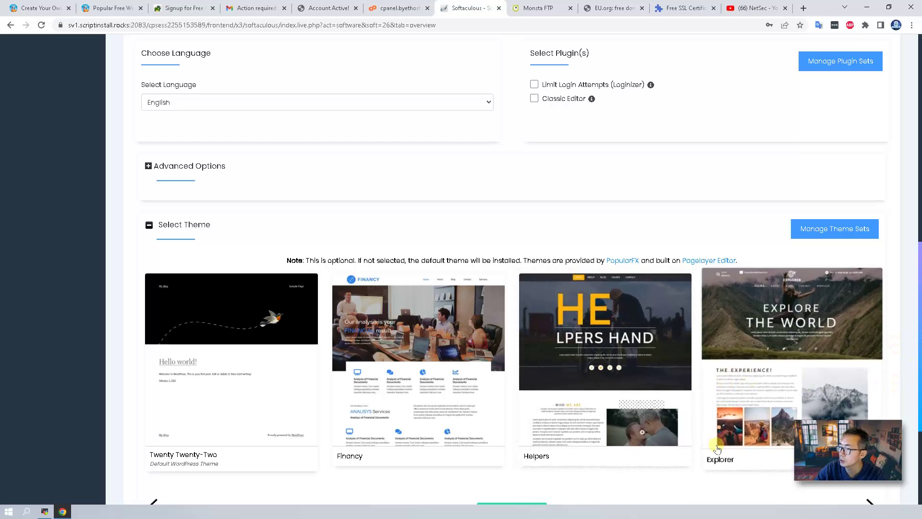
{"action": "scroll", "coordinate": [715, 449], "scroll_direction": "down", "scroll_amount": 2}
- Choose the Rugby theme with its demo images and run the WordPress install
{"action": "left_click", "coordinate": [870, 401]}
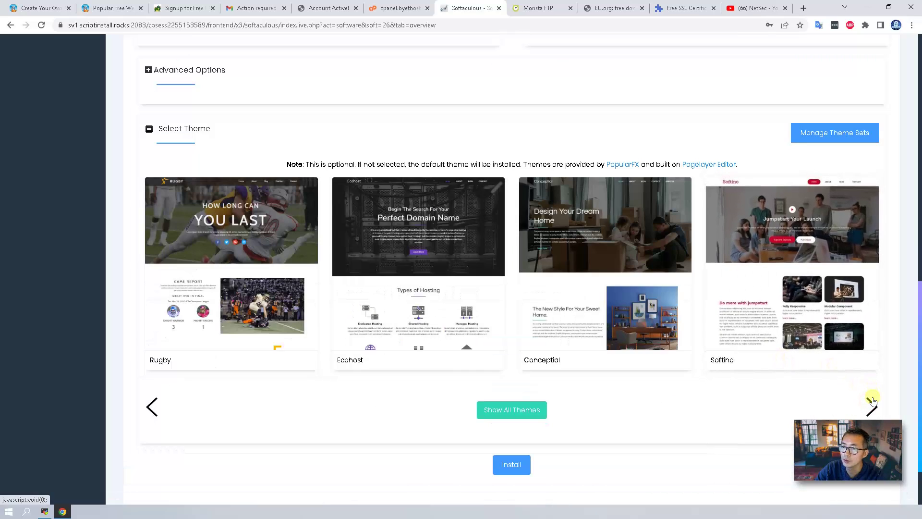
{"action": "left_click", "coordinate": [225, 221]}
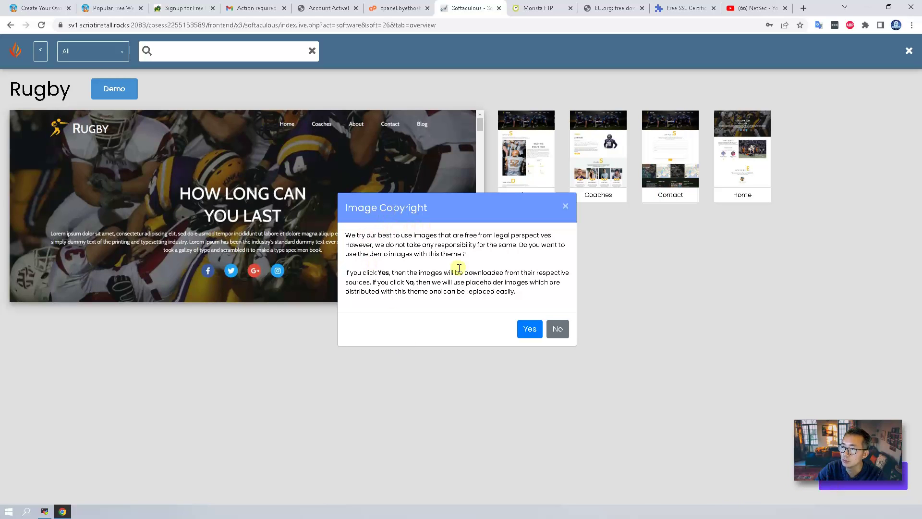
{"action": "left_click", "coordinate": [530, 328]}
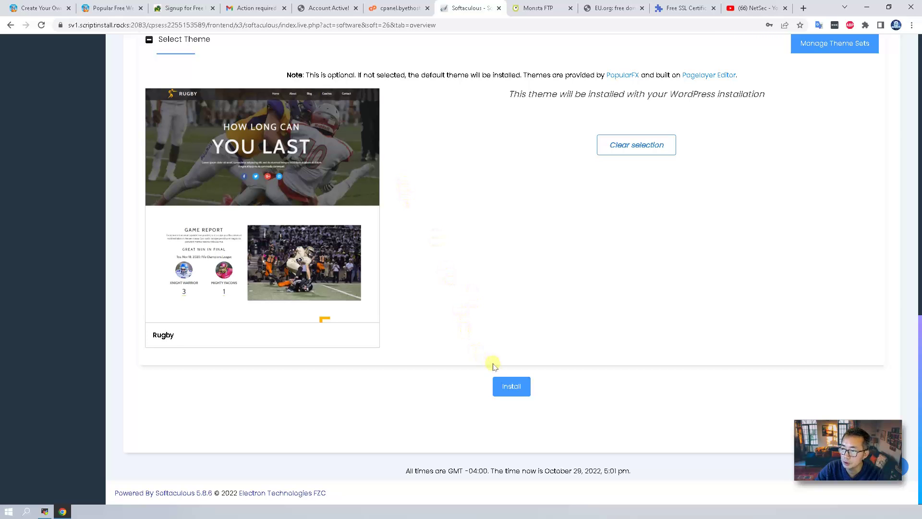
{"action": "left_click", "coordinate": [511, 386]}
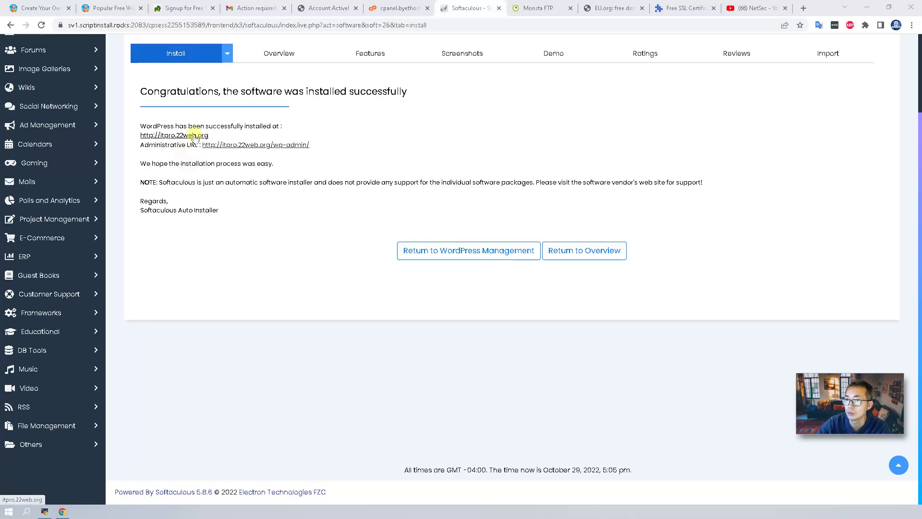
- Browse the new Rugby-themed site at itpro.22web.org, then return to the success page
{"action": "left_click", "coordinate": [194, 136]}
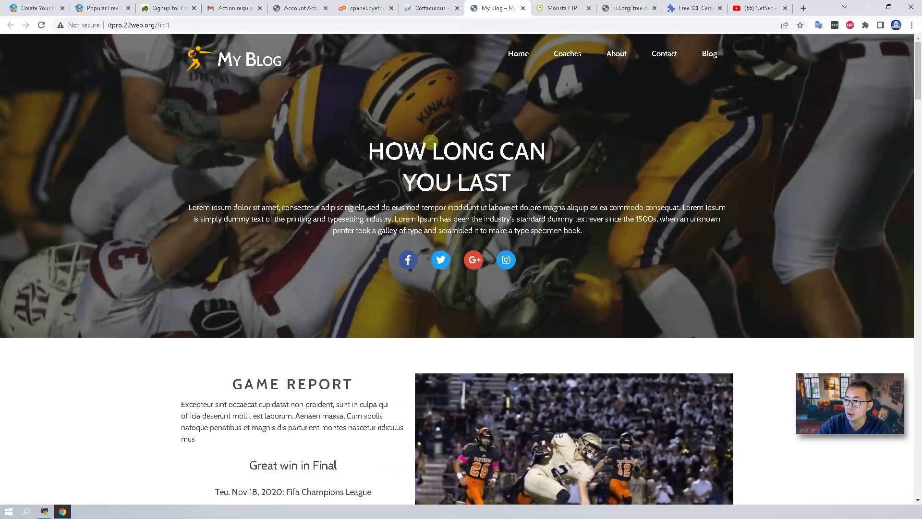
{"action": "scroll", "coordinate": [422, 190], "scroll_direction": "down", "scroll_amount": 7}
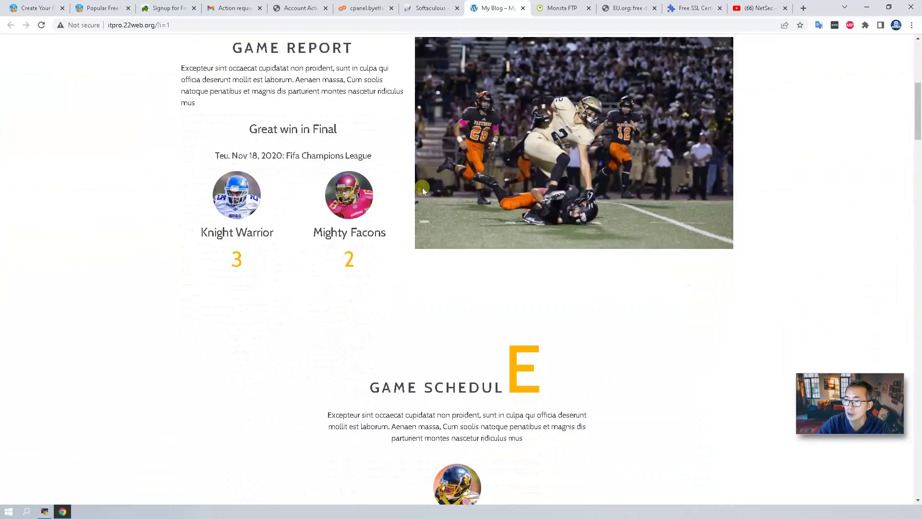
{"action": "scroll", "coordinate": [422, 187], "scroll_direction": "down", "scroll_amount": 14}
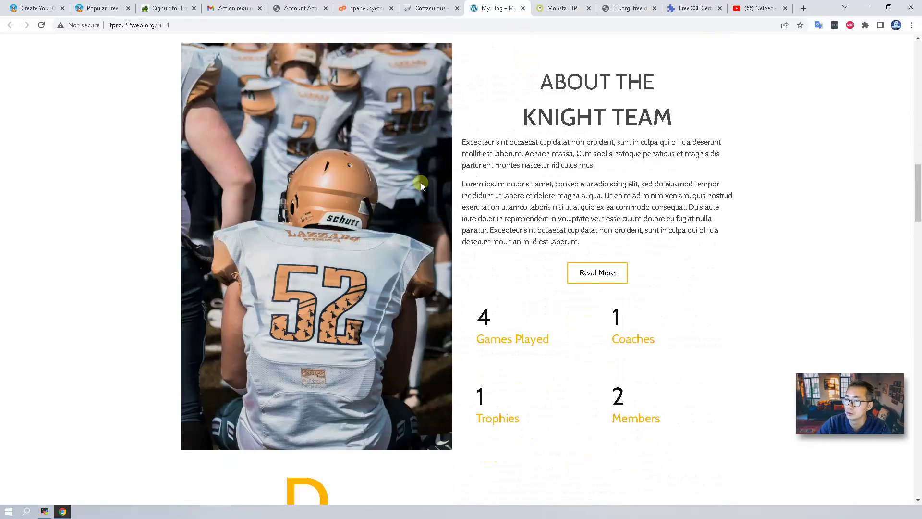
{"action": "scroll", "coordinate": [421, 185], "scroll_direction": "down", "scroll_amount": 18}
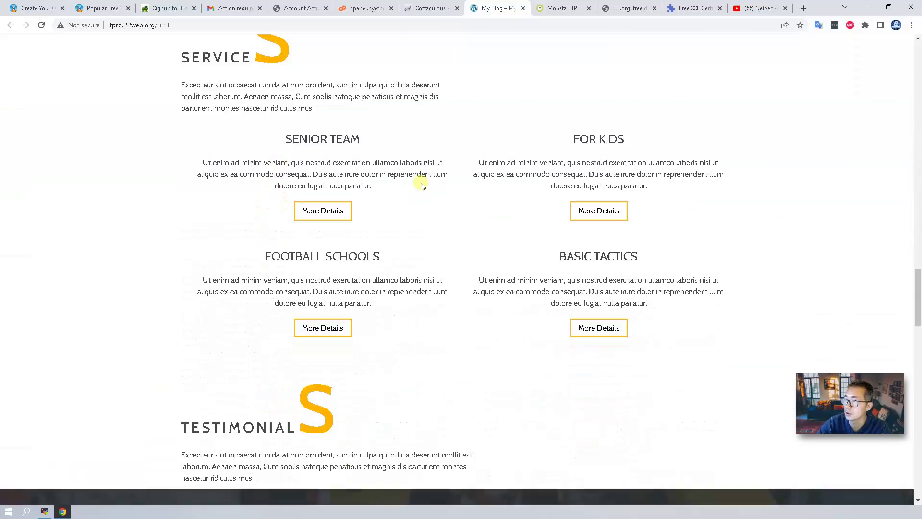
{"action": "scroll", "coordinate": [421, 185], "scroll_direction": "up", "scroll_amount": 18}
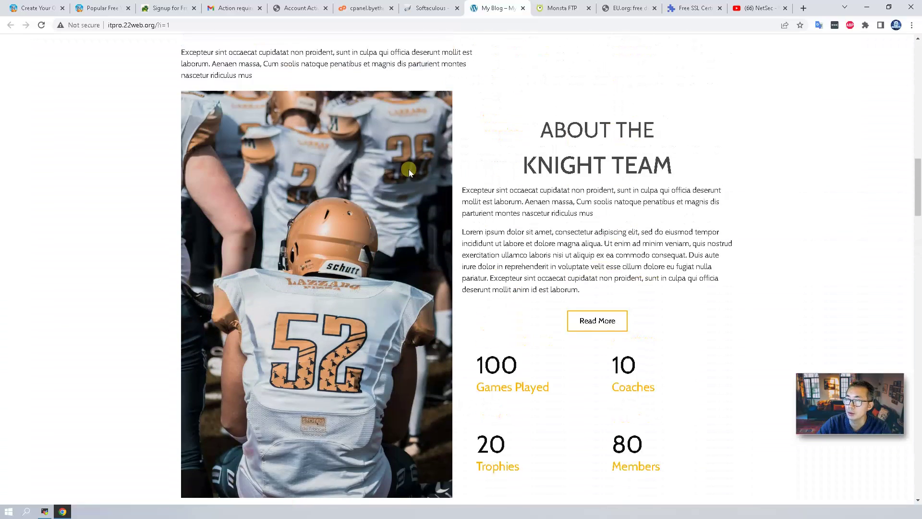
{"action": "scroll", "coordinate": [409, 169], "scroll_direction": "up", "scroll_amount": 2}
{"action": "left_click", "coordinate": [434, 5]}
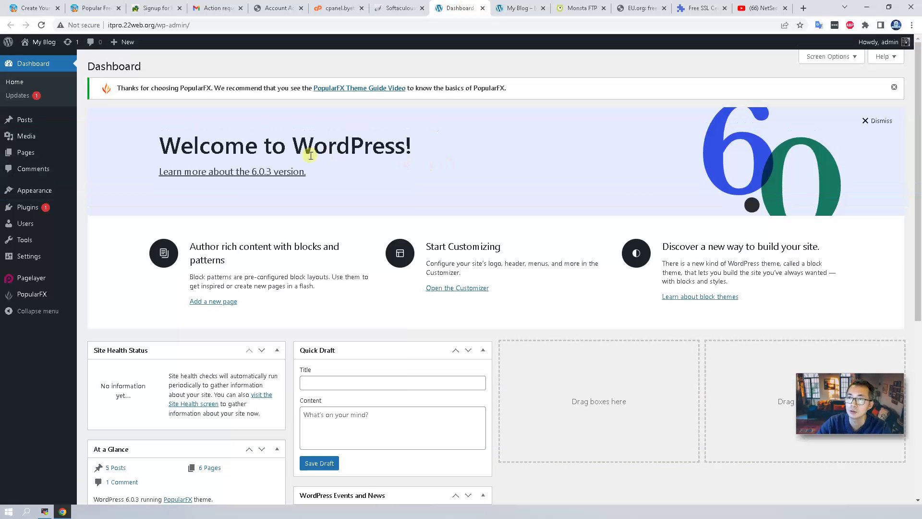
- Check the site's 'Not secure' connection details, view the blog, then return to VistaPanel
{"action": "left_click", "coordinate": [83, 25]}
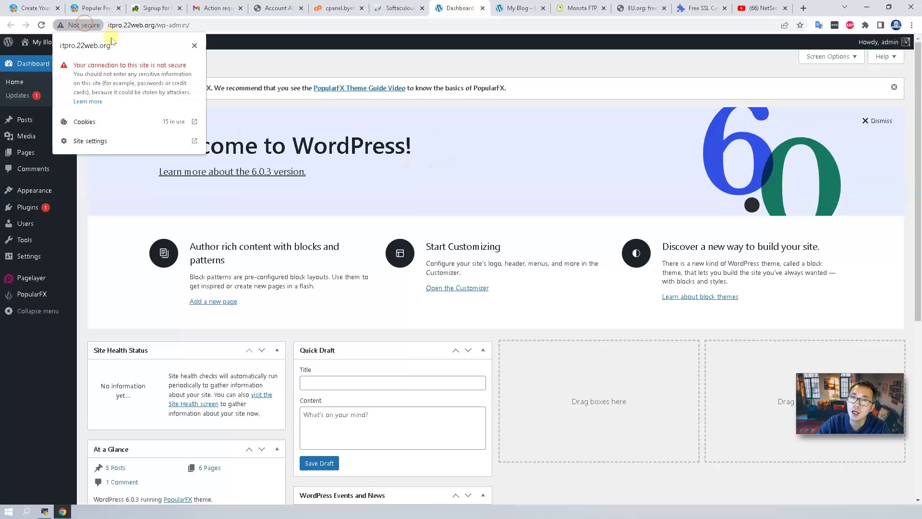
{"action": "left_click", "coordinate": [502, 16]}
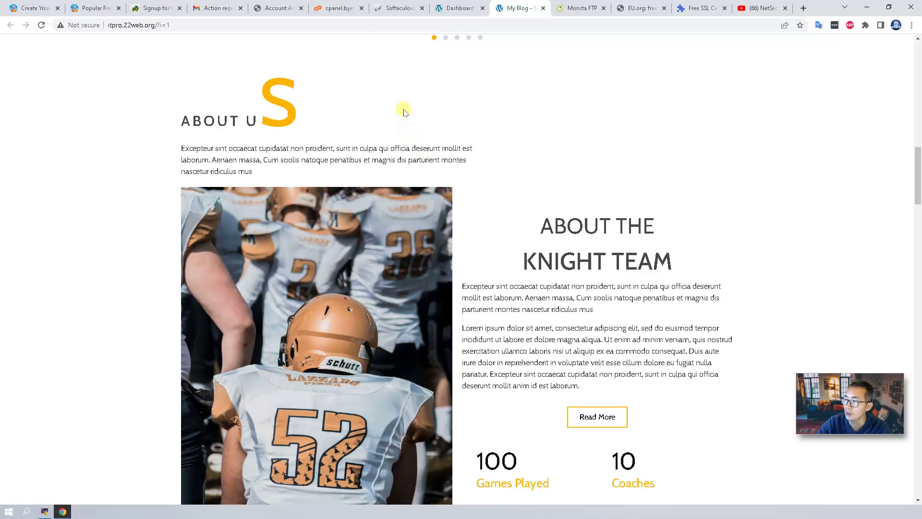
{"action": "left_click", "coordinate": [342, 7]}
{"action": "scroll", "coordinate": [354, 243], "scroll_direction": "down", "scroll_amount": 2}
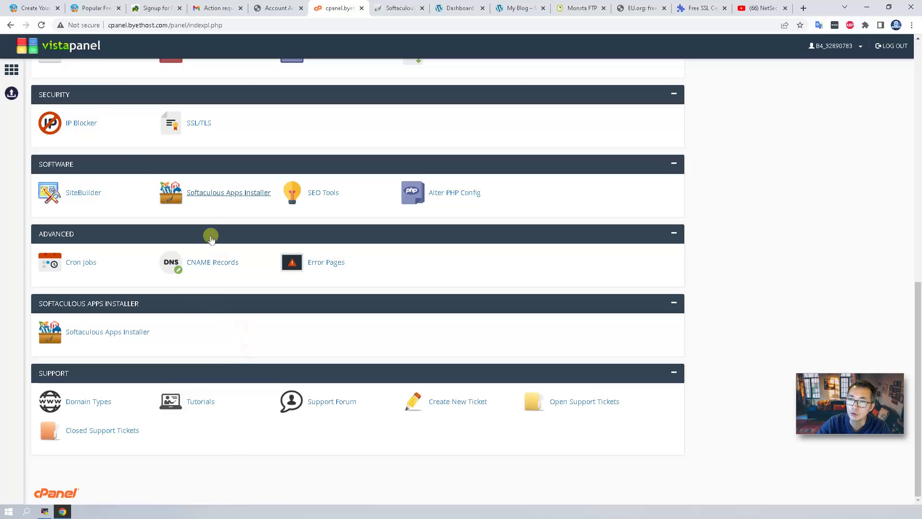
- Open the SSL/TLS page from VistaPanel's Security section for itpro.22web.org
{"action": "left_click", "coordinate": [201, 124]}
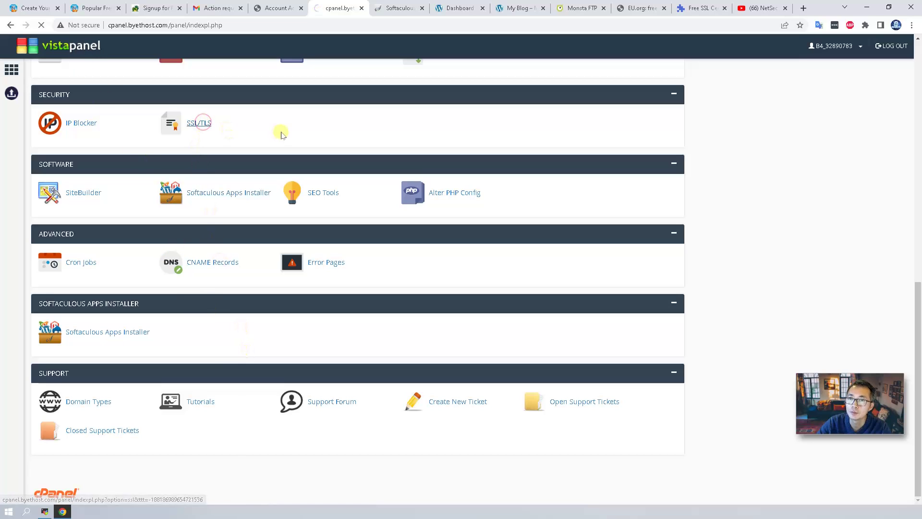